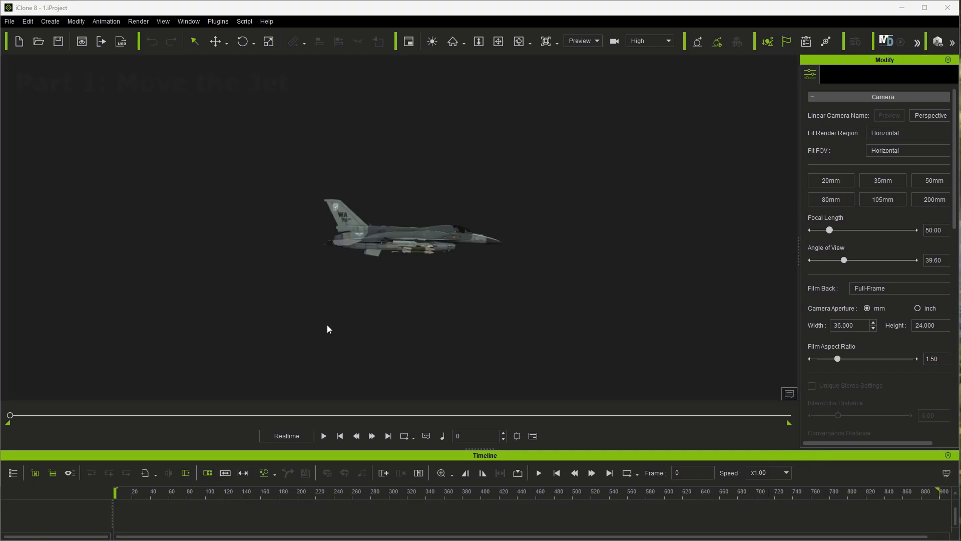
# Select the S-14 jet and scrub through the timeline to check it for motion, returning to frame 0.
pyautogui.click(410, 243)
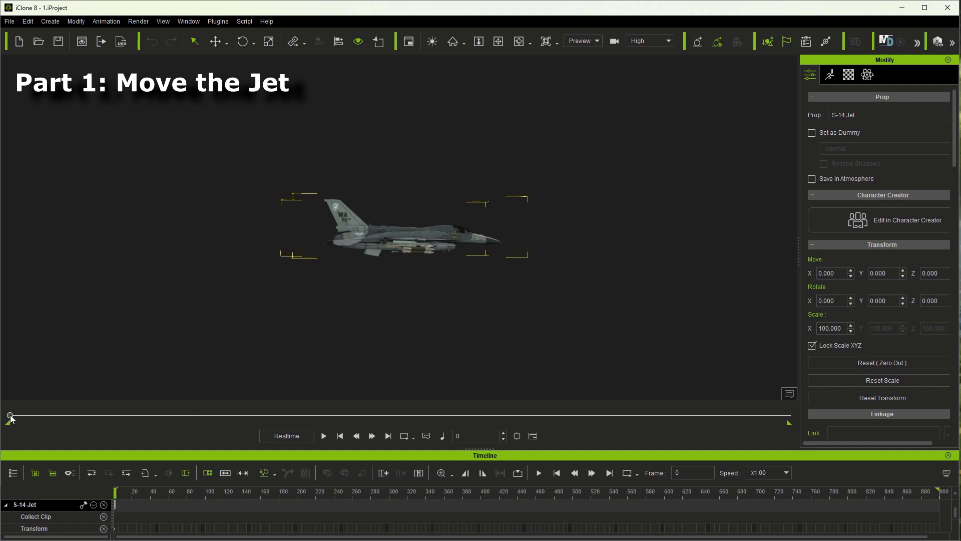
pyautogui.moveTo(12, 415); pyautogui.dragTo(322, 415)
pyautogui.moveTo(114, 415); pyautogui.dragTo(10, 415)
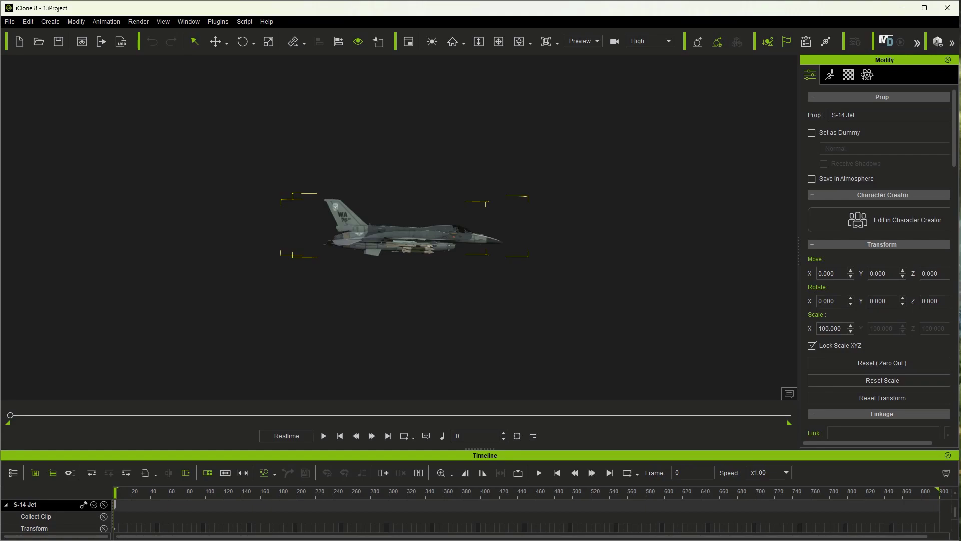
# Add a cloudy sky to the scene, set its Z position to -10000 and its scale to 2000.
pyautogui.moveTo(1, 306); pyautogui.dragTo(104, 314)
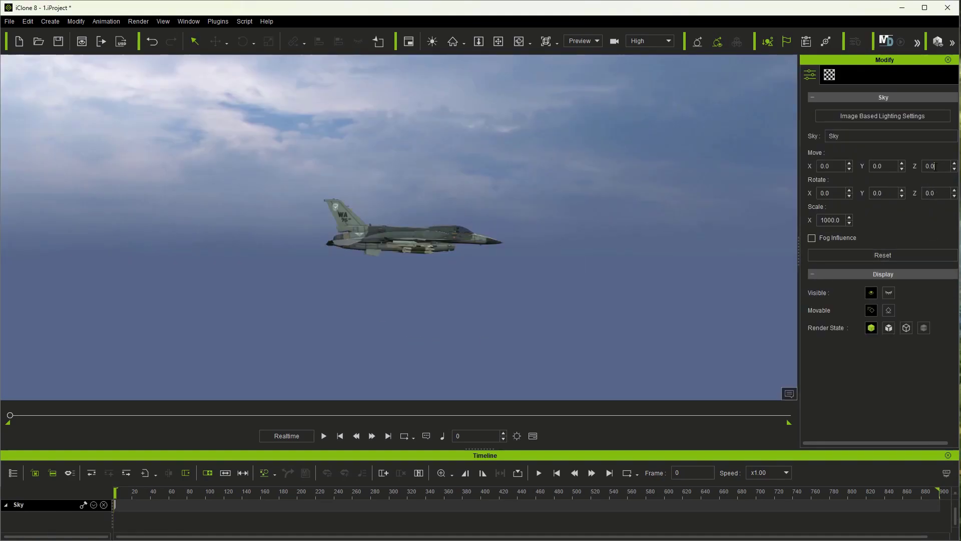
pyautogui.doubleClick(931, 167)
pyautogui.write('-10000')
pyautogui.press('Return')
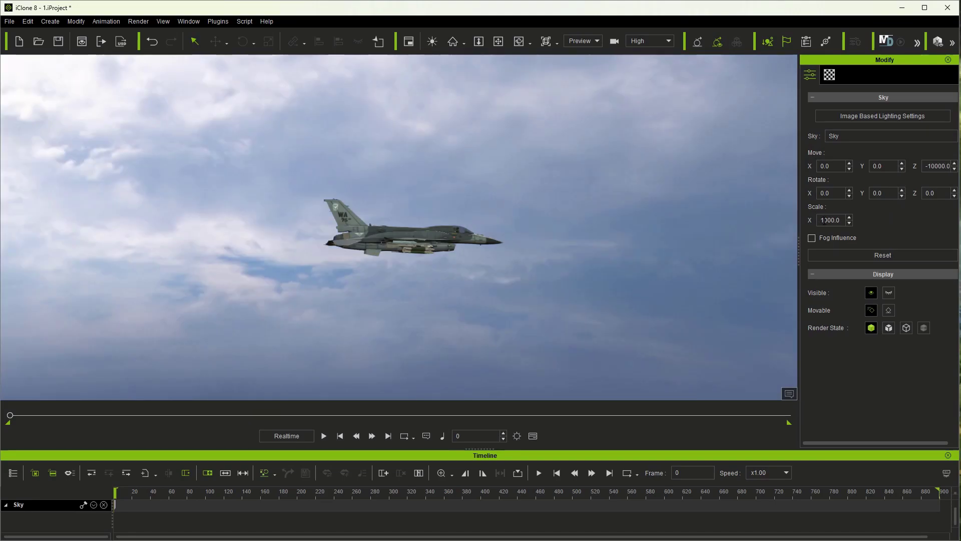
pyautogui.write('2')
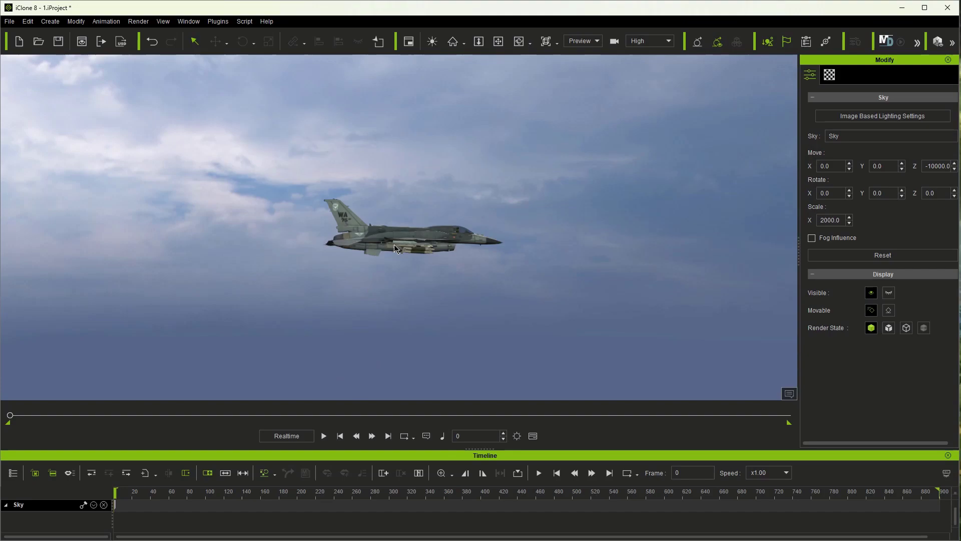
# At frame 0, move the jet backward along the Y axis to about 2978.
pyautogui.click(385, 258)
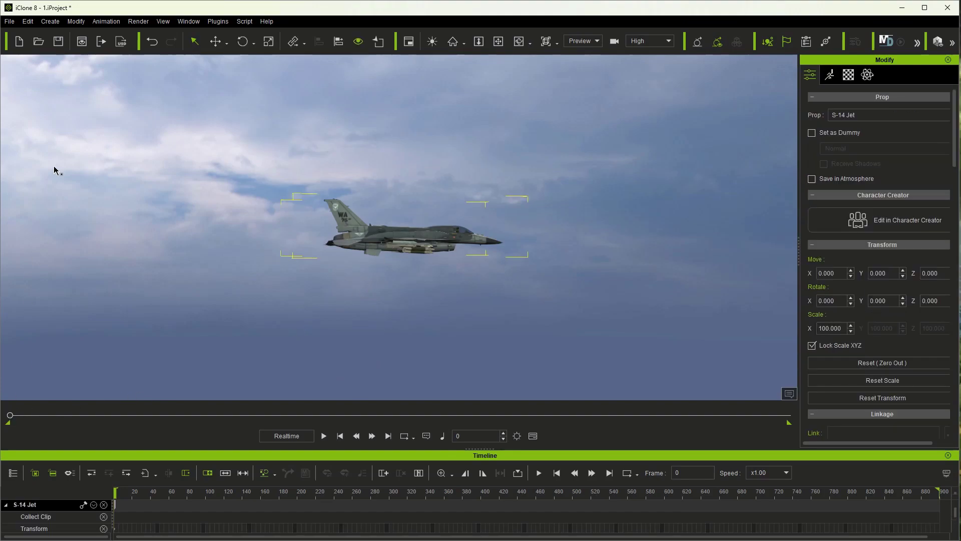
pyautogui.click(216, 41)
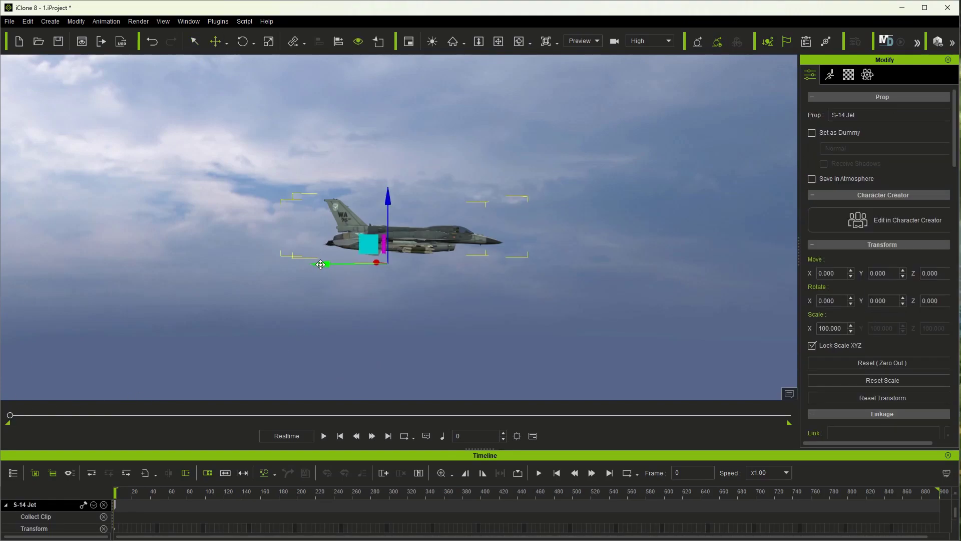
pyautogui.moveTo(320, 264); pyautogui.dragTo(0, 320)
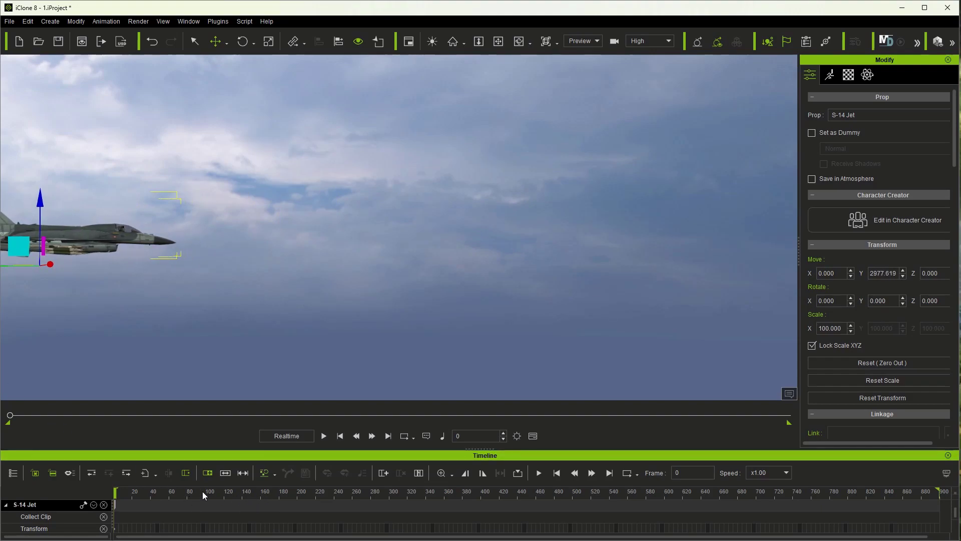
# At frame 900, move the jet forward along Y to about -6199 and play the motion from the start.
pyautogui.click(389, 436)
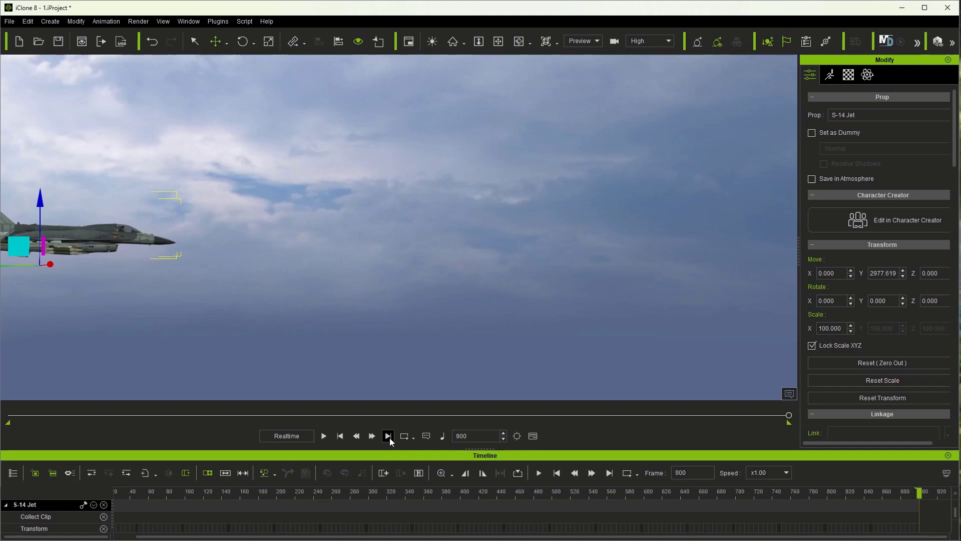
pyautogui.click(340, 436)
pyautogui.click(324, 436)
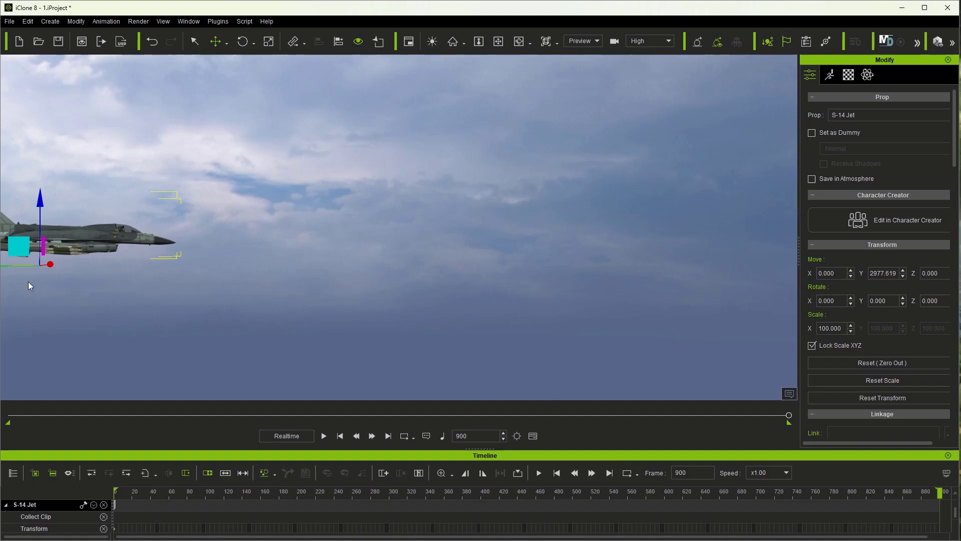
pyautogui.moveTo(7, 270); pyautogui.dragTo(934, 349)
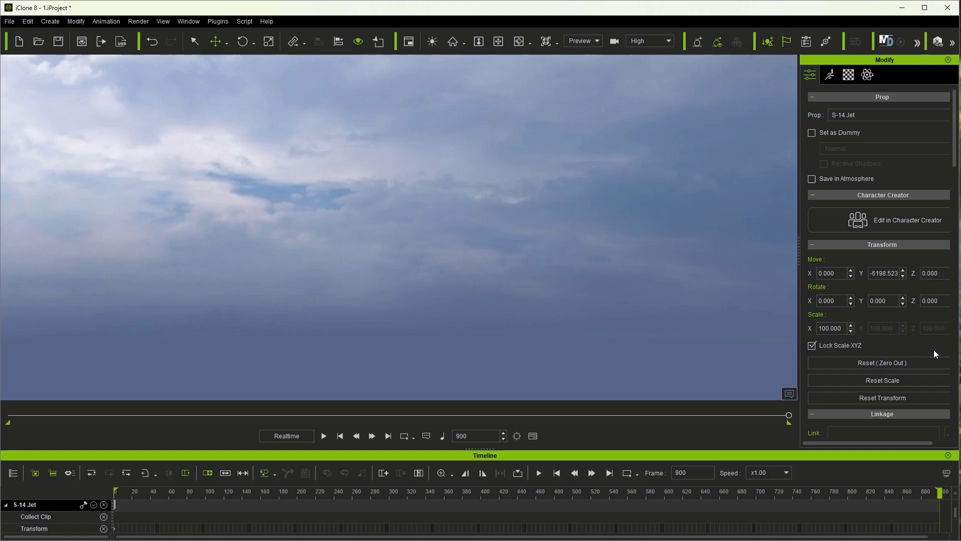
pyautogui.click(340, 435)
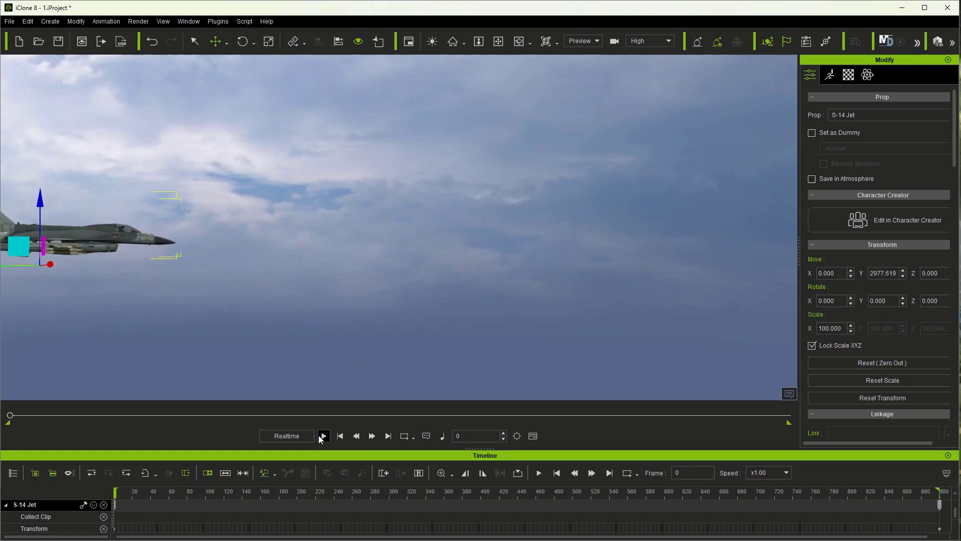
pyautogui.click(324, 435)
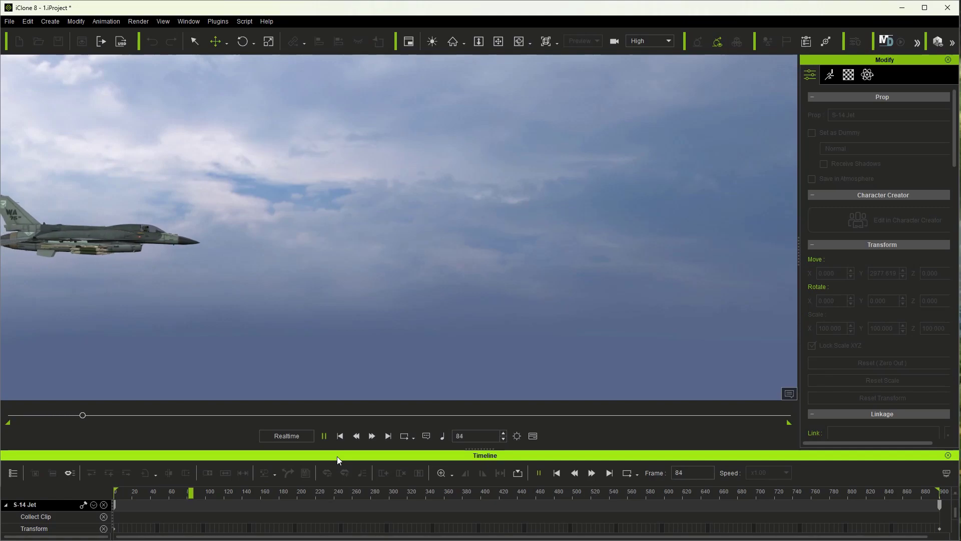
pyautogui.click(339, 436)
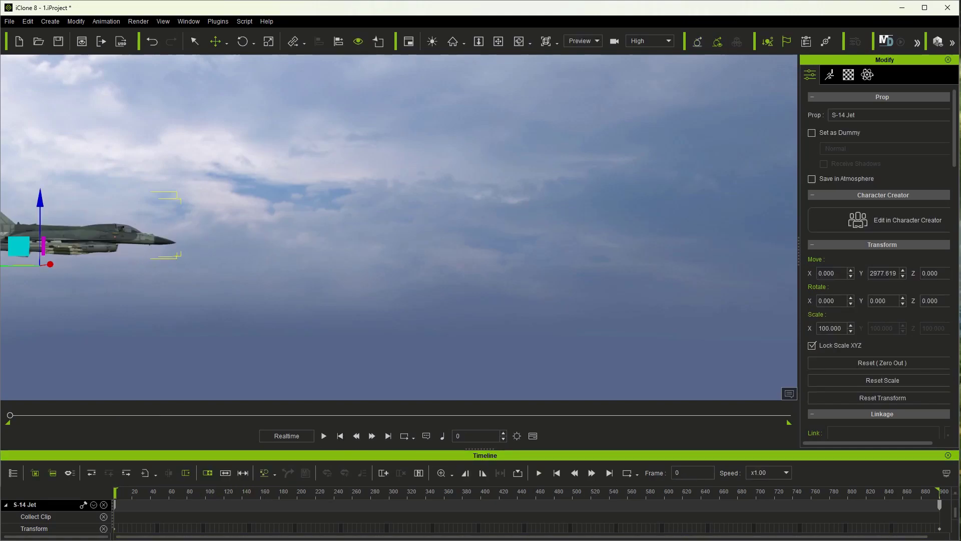
# Change the transition curve of the jet's frame 900 transform key to linear and play the motion from the start.
pyautogui.click(940, 531)
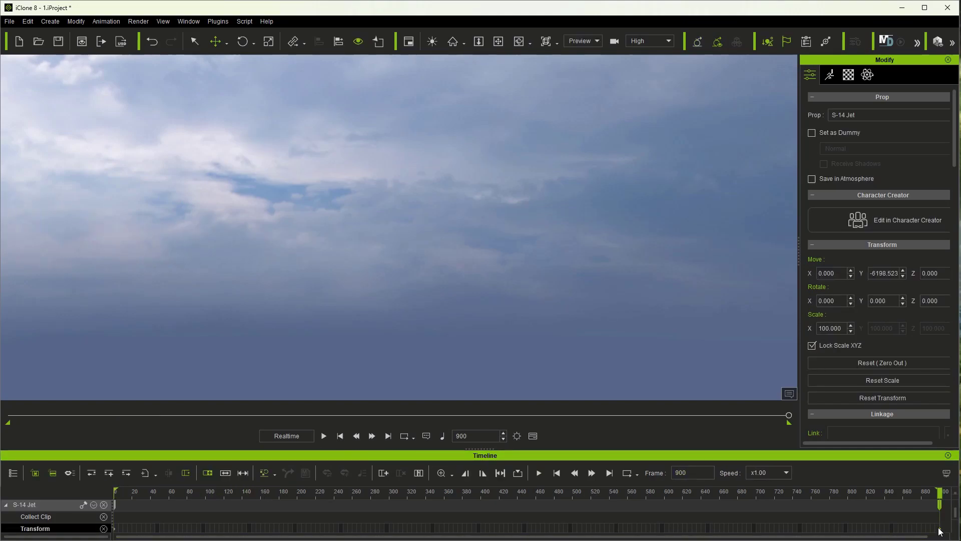
pyautogui.rightClick(940, 531)
pyautogui.click(951, 492)
pyautogui.press('space')
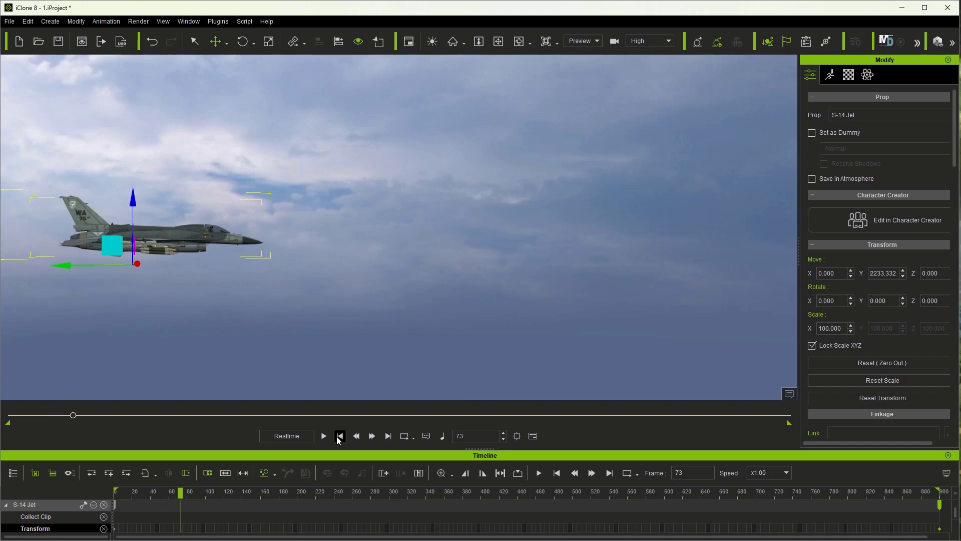
pyautogui.click(340, 436)
pyautogui.click(324, 435)
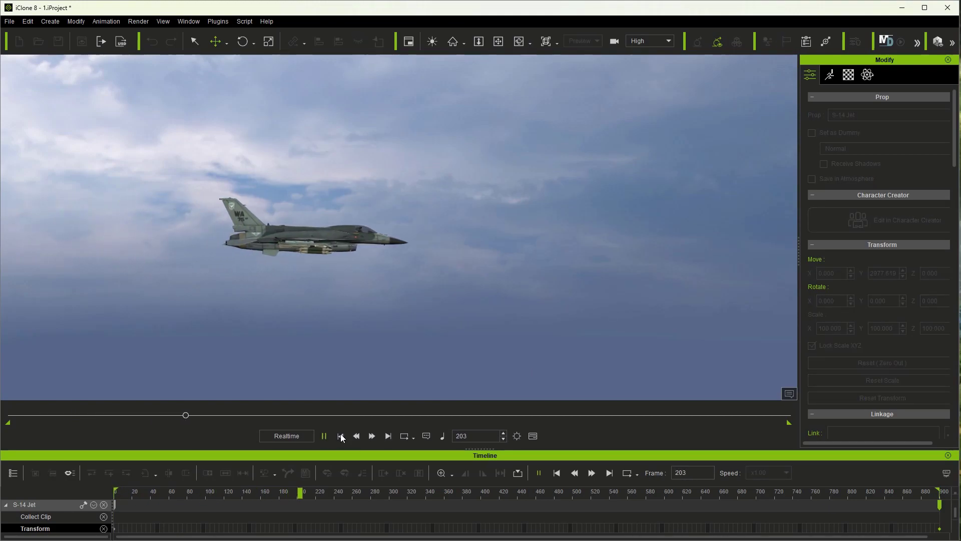
pyautogui.click(341, 436)
# Move the jet's end transform key to frame 479 and play the faster motion.
pyautogui.moveTo(940, 504)
pyautogui.mouseDown()
pyautogui.moveTo(625, 501)
pyautogui.moveTo(552, 539)
pyautogui.mouseUp()
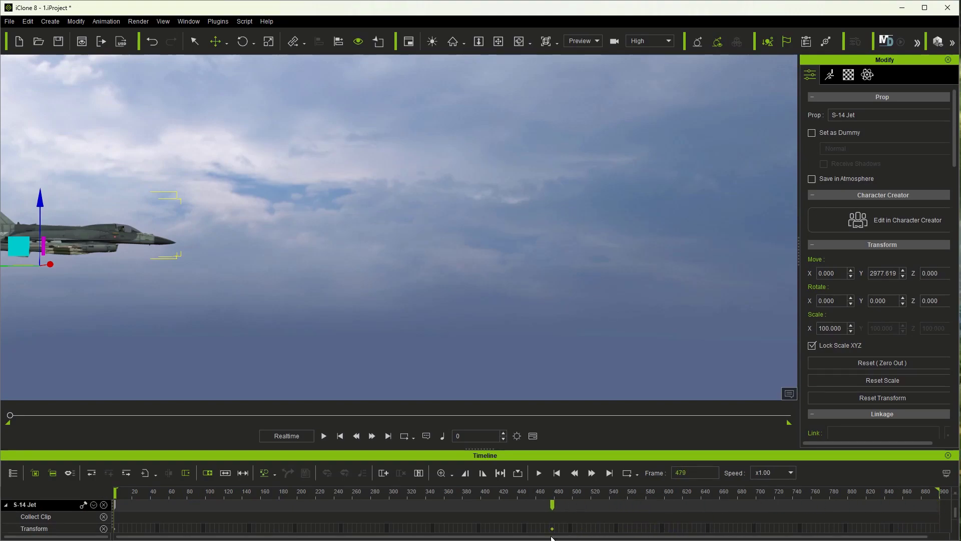
pyautogui.click(324, 436)
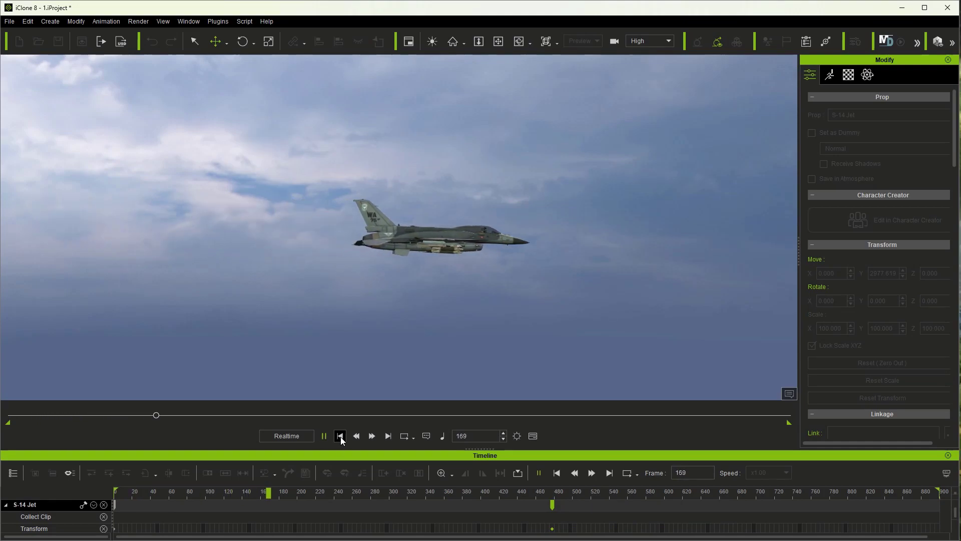
pyautogui.click(340, 436)
# Move the jet's end transform key to frame 162 and play the motion from the start.
pyautogui.moveTo(552, 504); pyautogui.dragTo(314, 513)
pyautogui.click(323, 436)
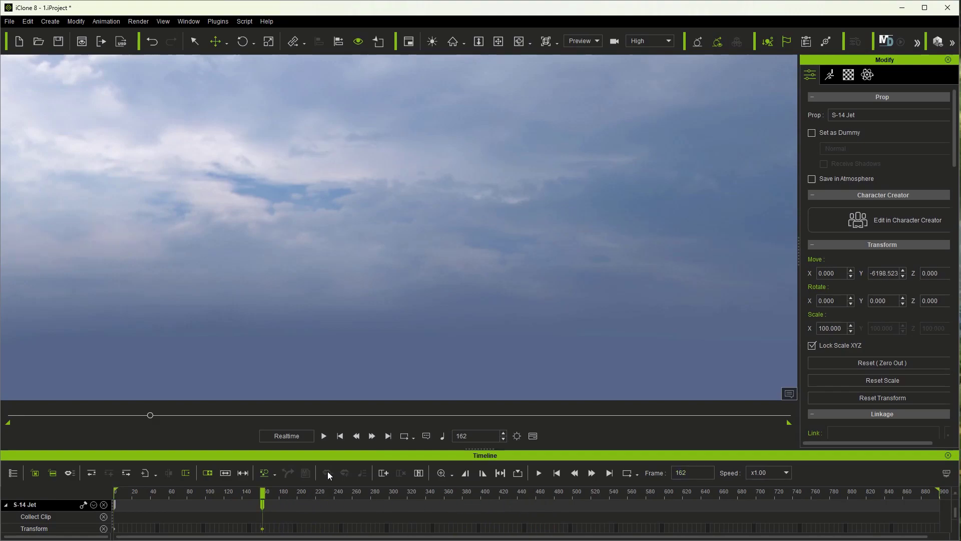
pyautogui.click(324, 436)
pyautogui.click(324, 436)
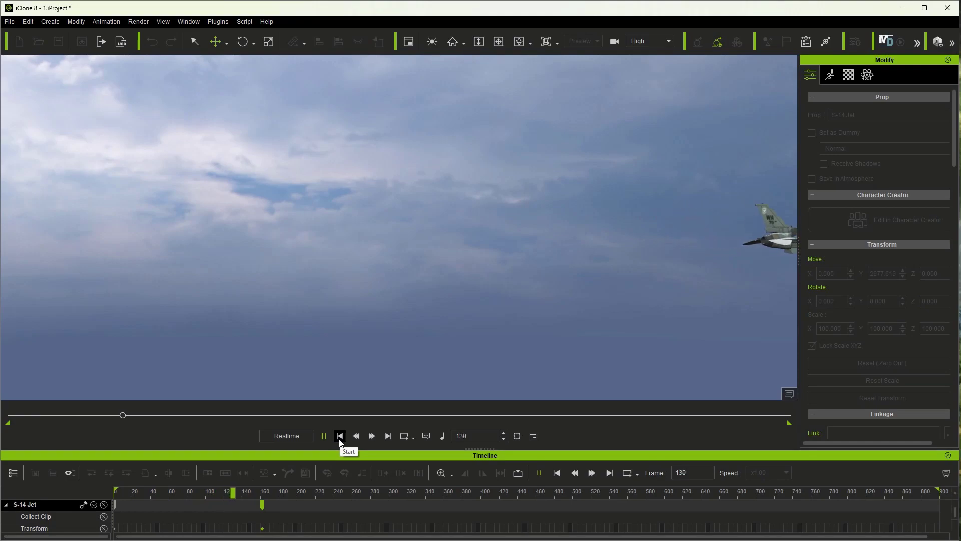
pyautogui.click(339, 437)
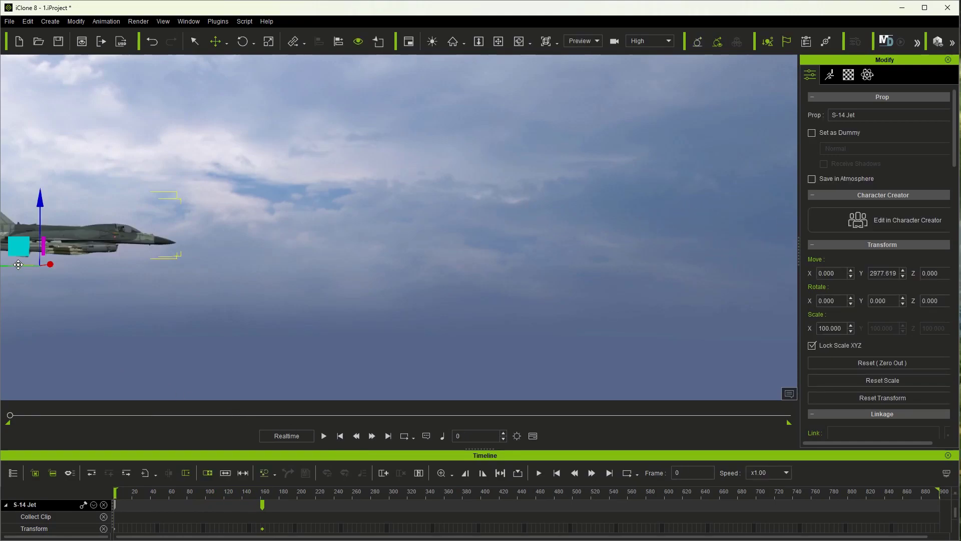
# At frame 0, move the jet out of view along Y to about 4927 and preview its motion, scrubbing to frame 95.
pyautogui.moveTo(20, 266); pyautogui.dragTo(0, 266)
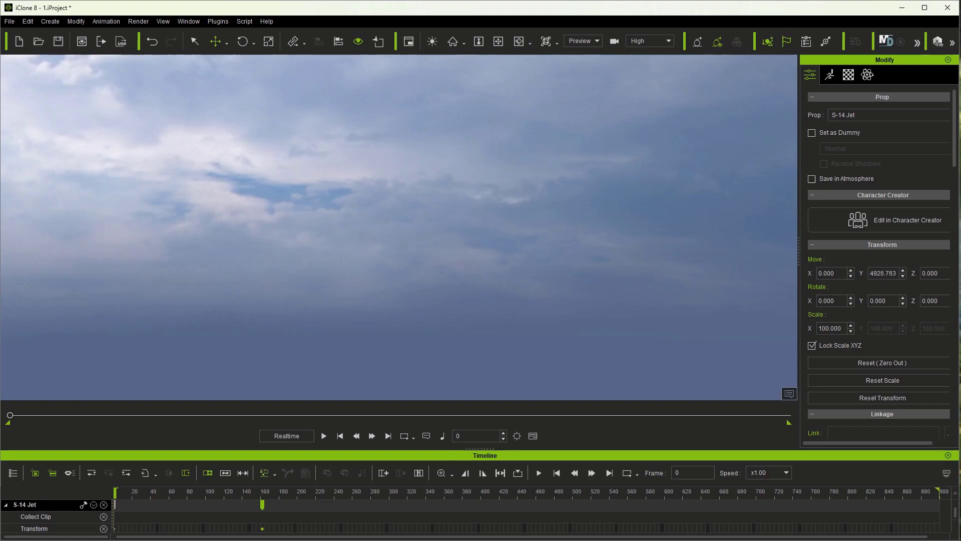
pyautogui.click(324, 436)
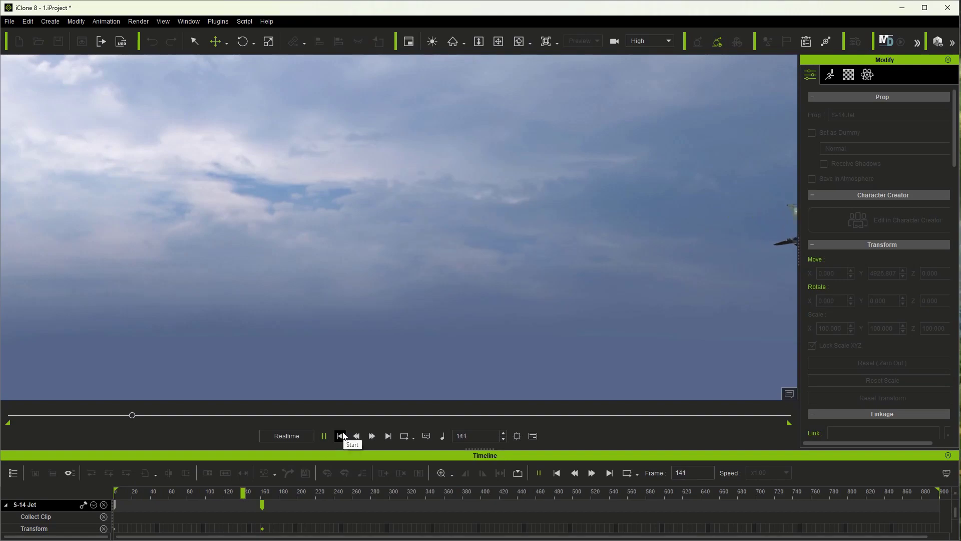
pyautogui.click(340, 436)
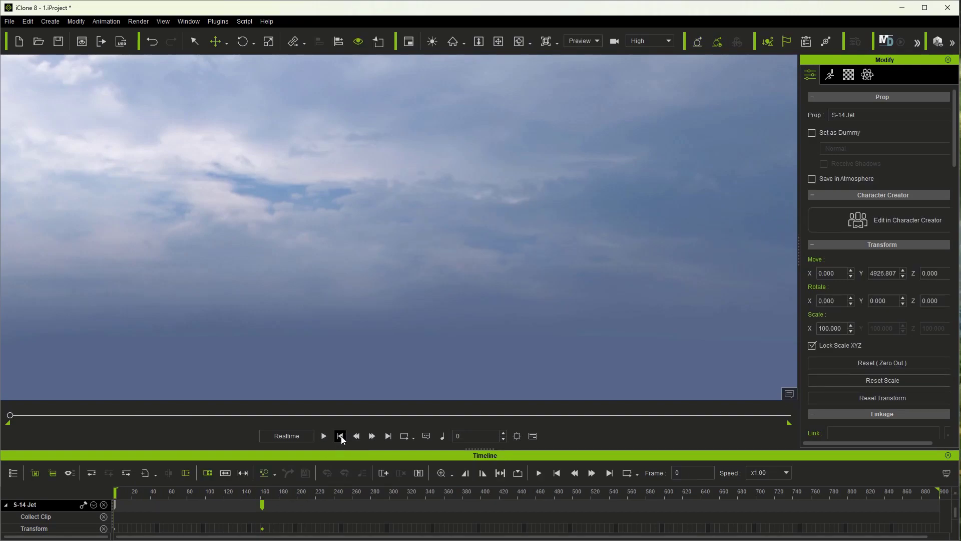
pyautogui.click(319, 354)
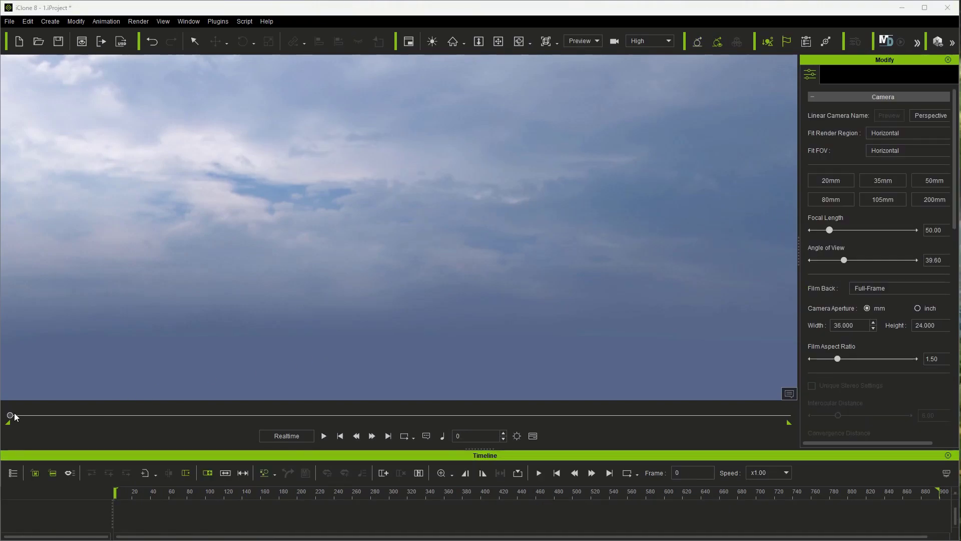
pyautogui.moveTo(10, 415); pyautogui.dragTo(92, 427)
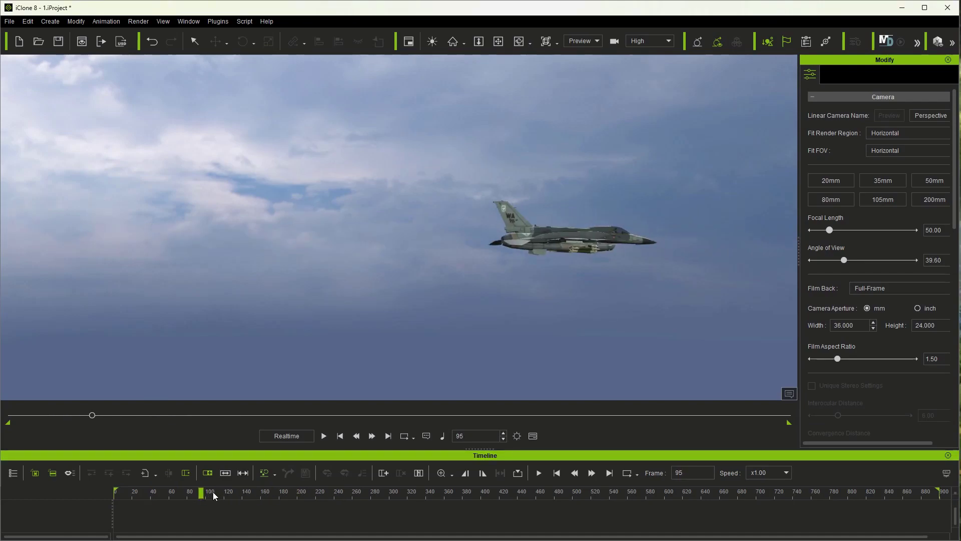
# Move the jet's end transform key to about frame 518 and play the slower flight from the start.
pyautogui.click(550, 245)
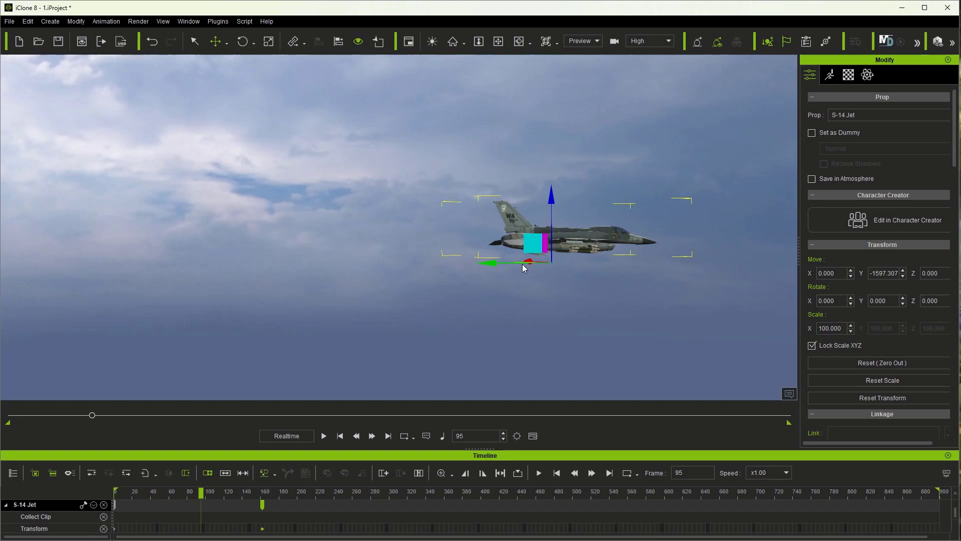
pyautogui.click(115, 507)
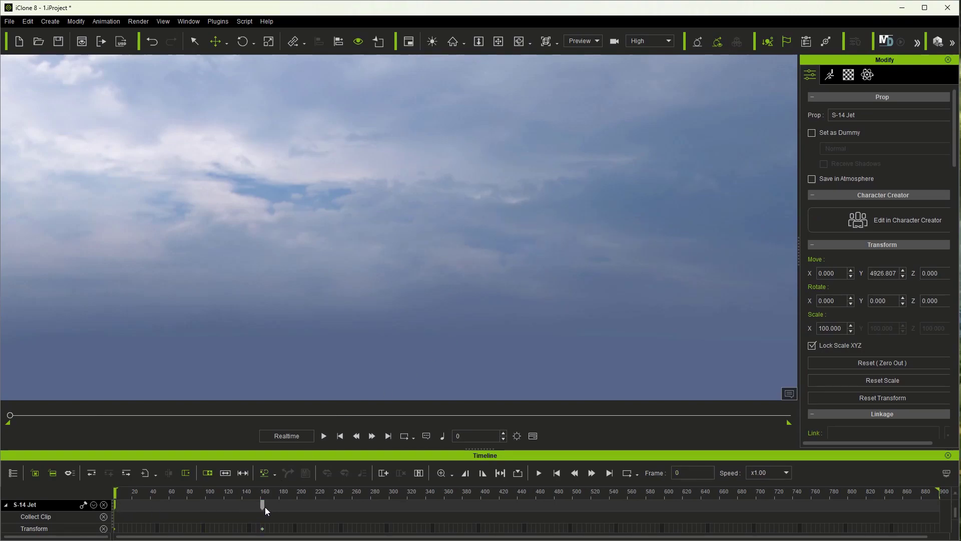
pyautogui.moveTo(263, 507); pyautogui.dragTo(576, 523)
pyautogui.click(324, 435)
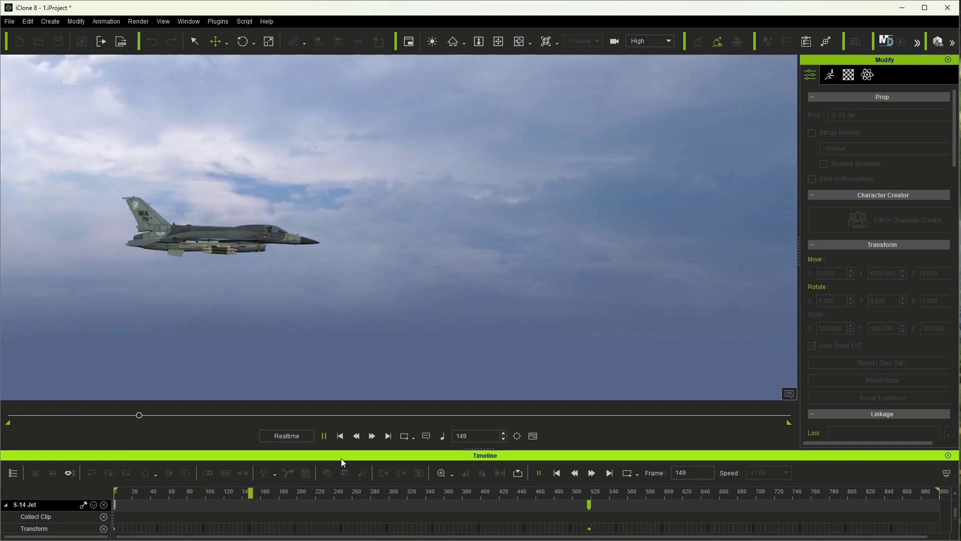
pyautogui.click(340, 436)
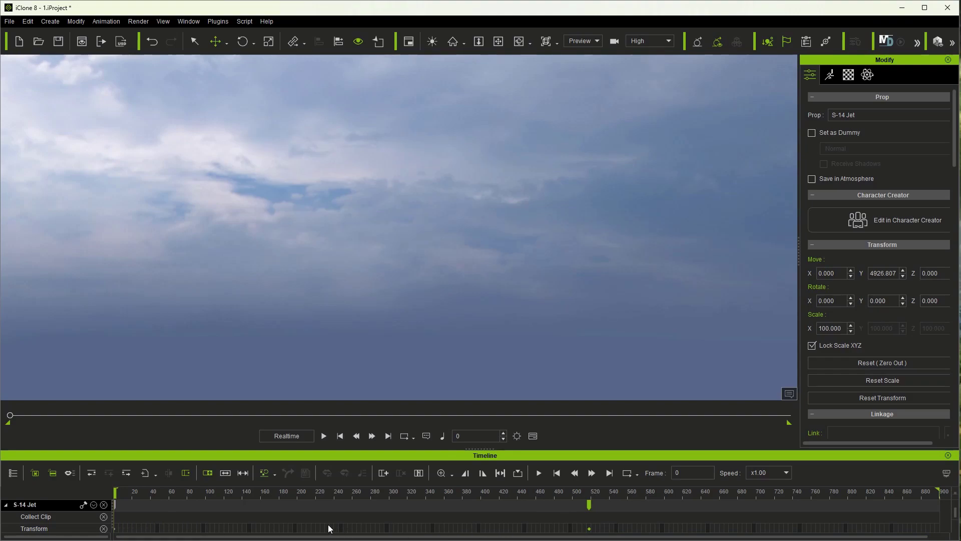
pyautogui.click(324, 436)
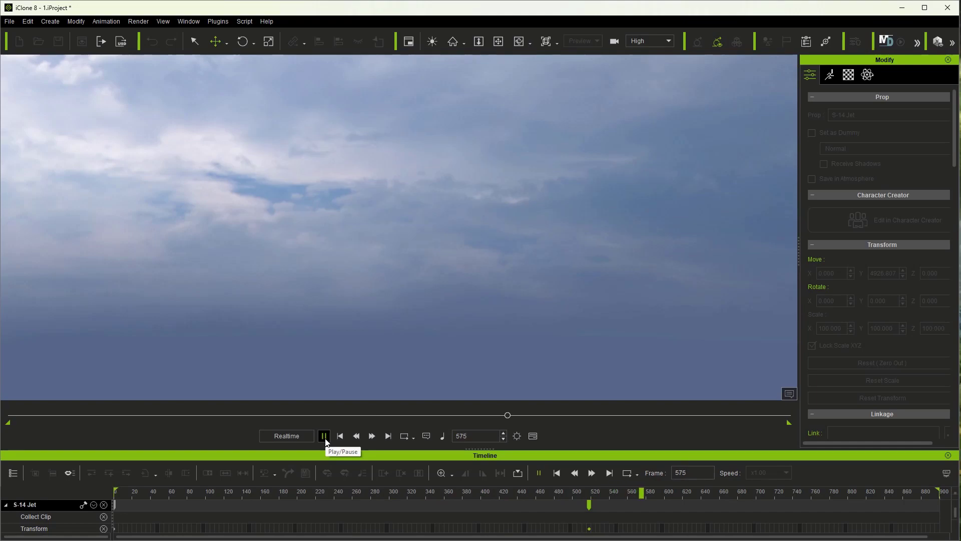
pyautogui.click(325, 436)
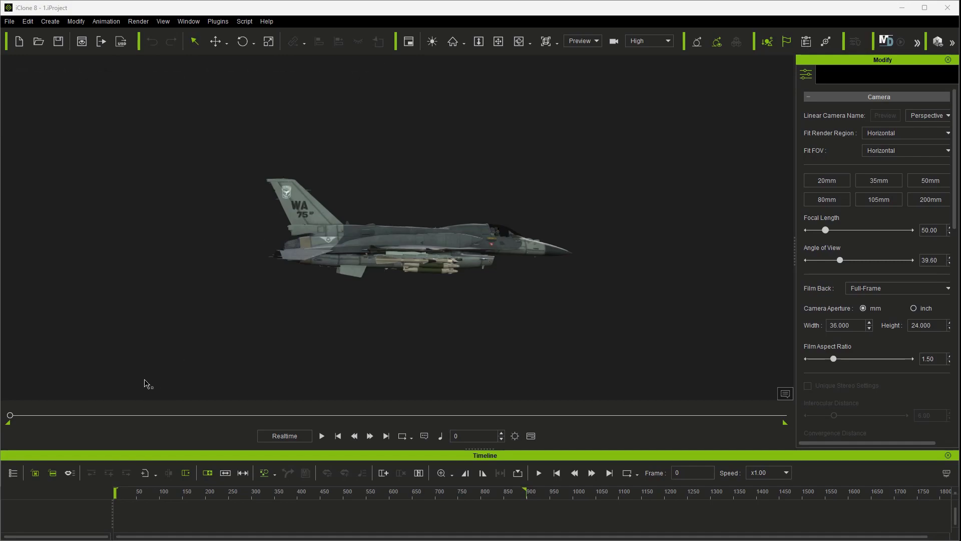
# Add the Dome prop to the second jet scene and zero out its transform.
pyautogui.moveTo(10, 415)
pyautogui.mouseDown()
pyautogui.moveTo(376, 416)
pyautogui.moveTo(10, 415)
pyautogui.mouseUp()
pyautogui.moveTo(1, 271); pyautogui.dragTo(349, 317)
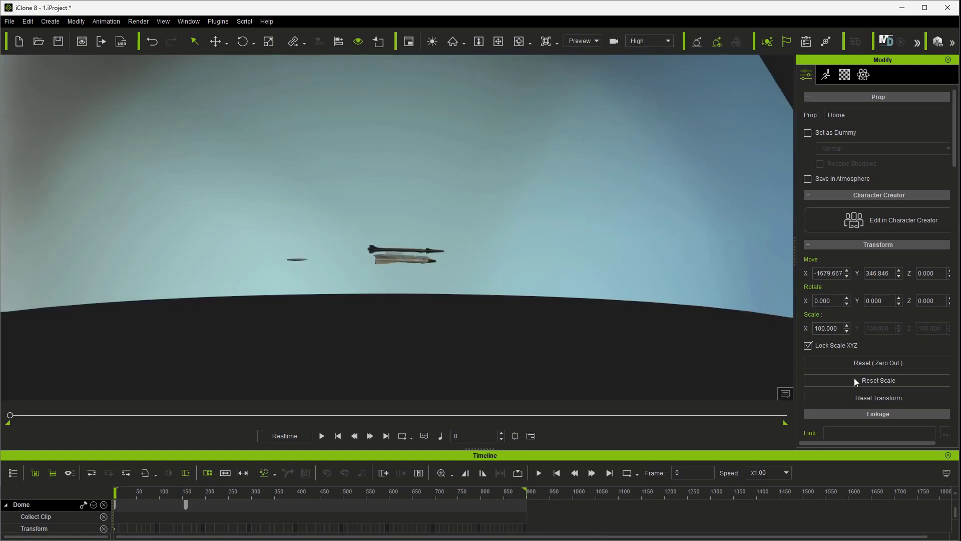
pyautogui.click(849, 364)
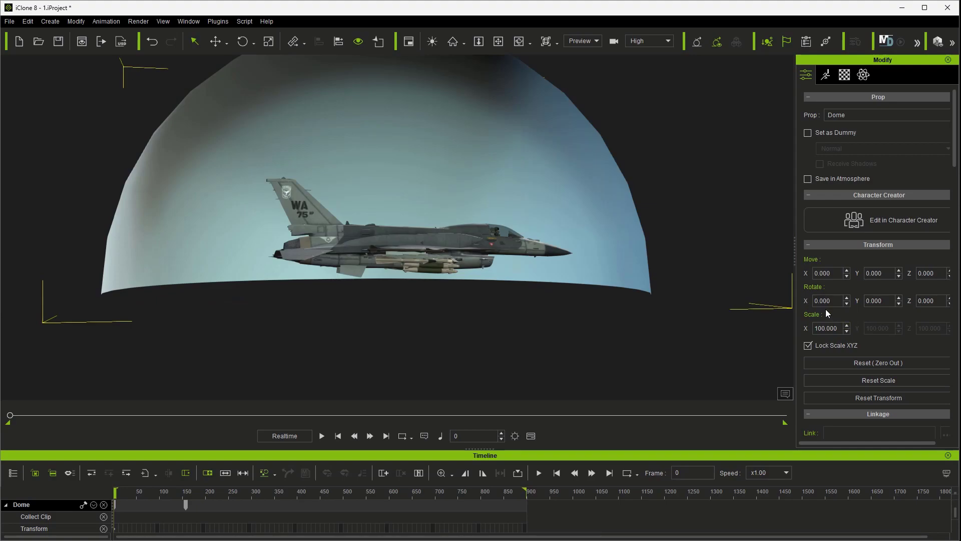
# Scale the dome to 2000 and apply a cloudy sky image as its Base Color texture.
pyautogui.click(818, 329)
pyautogui.press('Return')
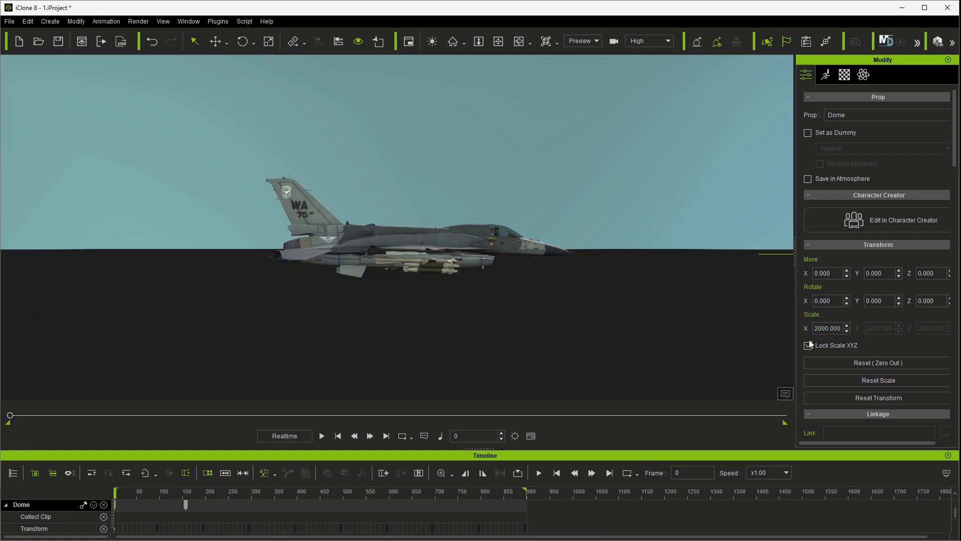
pyautogui.click(845, 75)
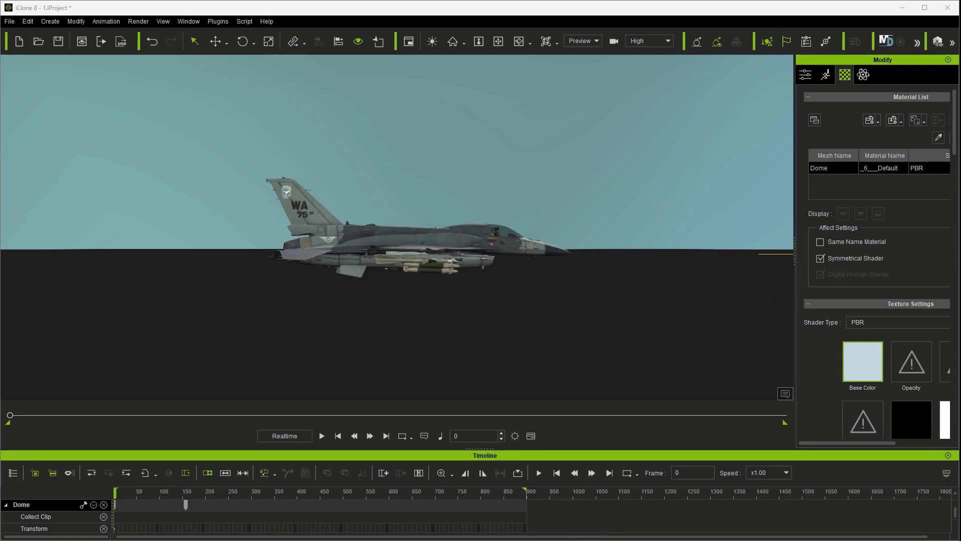
pyautogui.moveTo(189, 304); pyautogui.dragTo(865, 372)
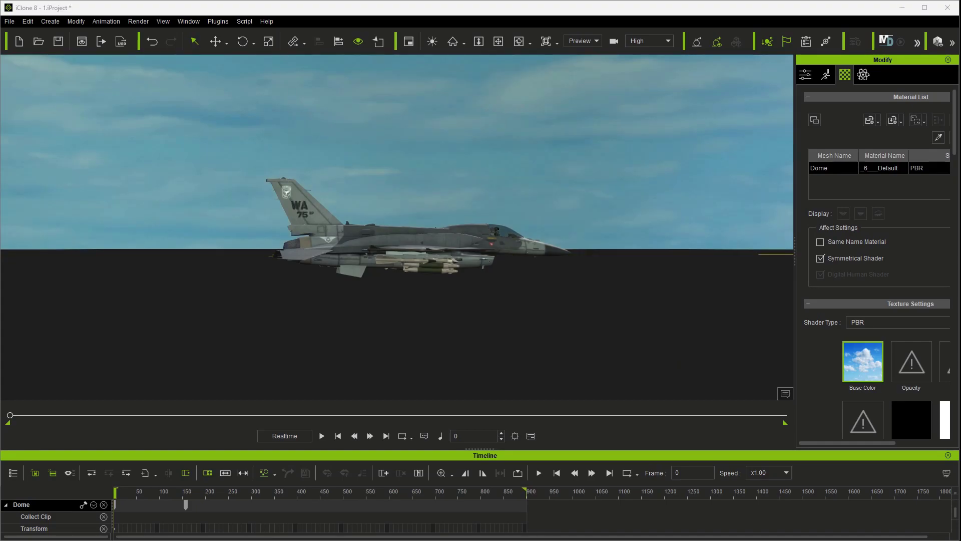
# Add water to the scene and set its height to -100.
pyautogui.moveTo(3, 365); pyautogui.dragTo(165, 368)
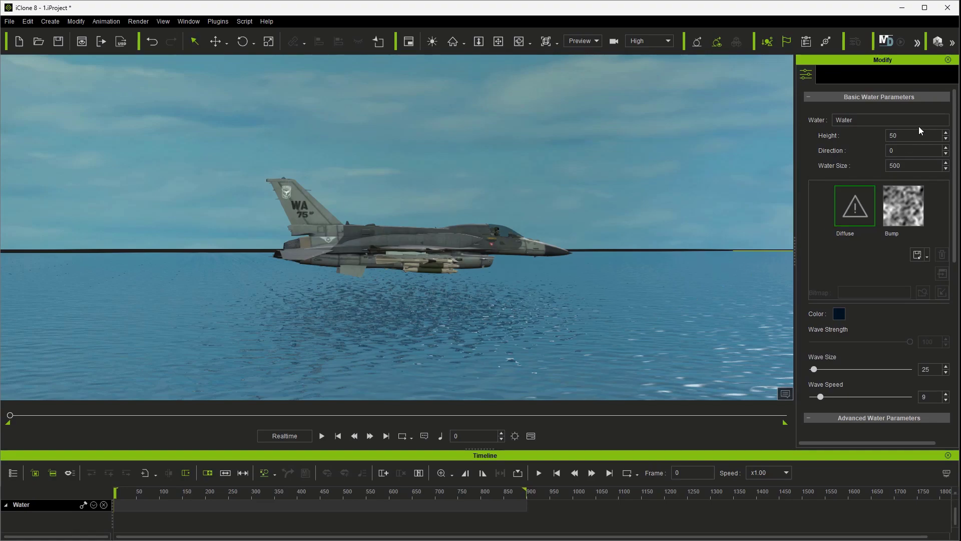
pyautogui.moveTo(904, 134); pyautogui.dragTo(865, 136)
pyautogui.write('-100')
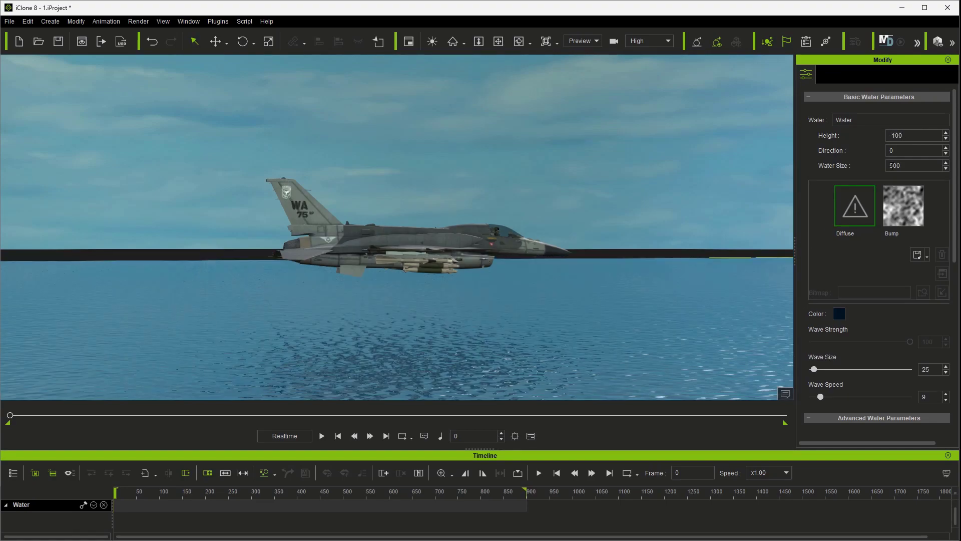
# Set the water direction to 270 and size to 1000, with wave size about 335 and wave speed near its maximum.
pyautogui.moveTo(899, 152); pyautogui.dragTo(806, 152)
pyautogui.write('270')
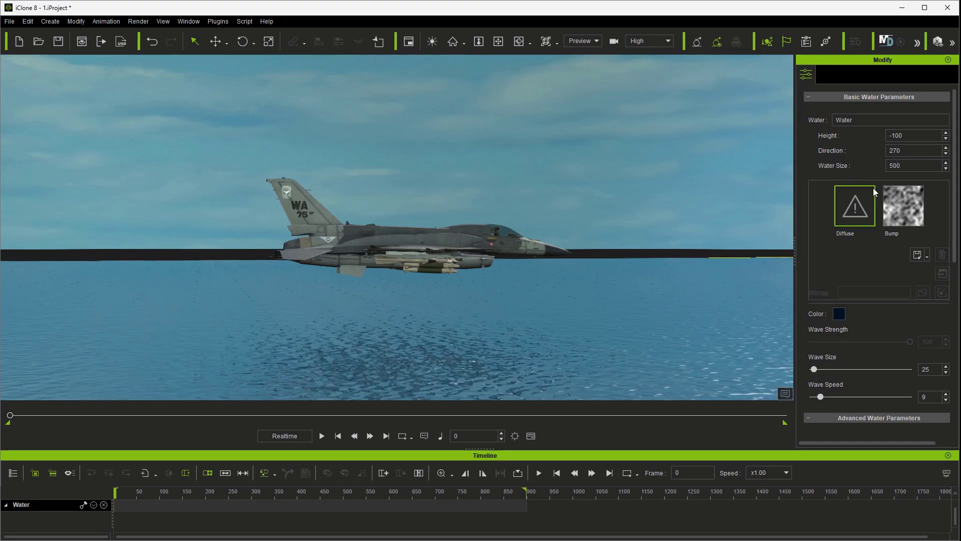
pyautogui.moveTo(907, 167); pyautogui.dragTo(867, 170)
pyautogui.write('1000')
pyautogui.press('Return')
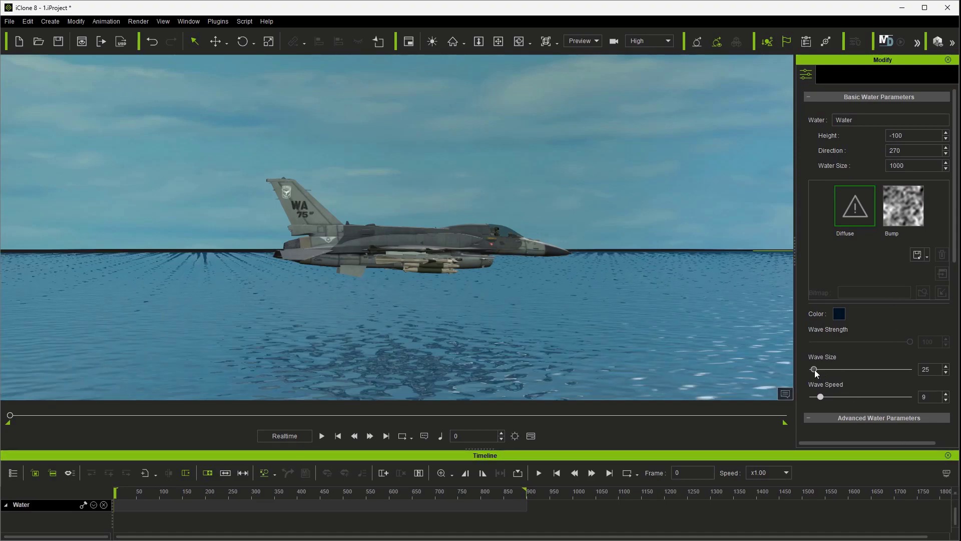
pyautogui.moveTo(814, 369); pyautogui.dragTo(926, 400)
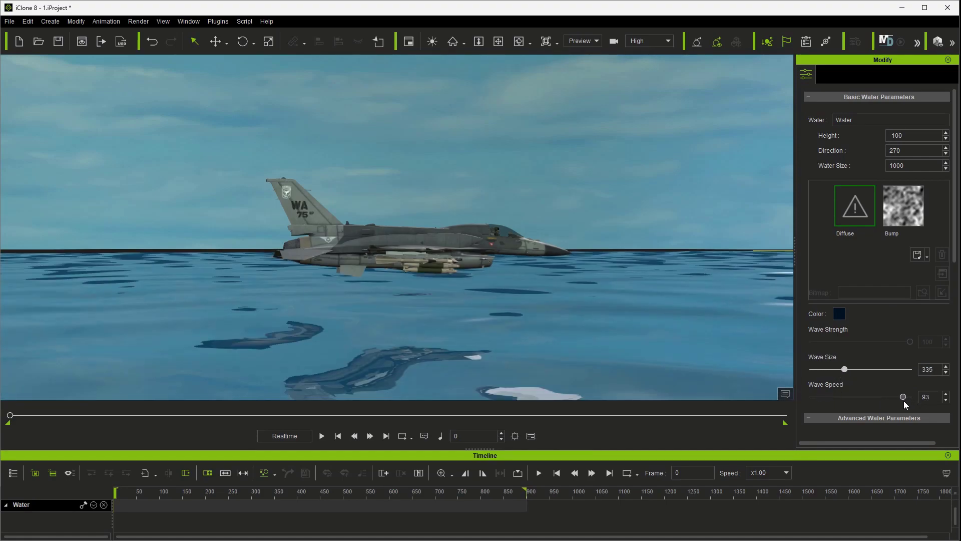
# At frame 0, lower the dome to about -300 along Z and shift it to about -2823 along Y.
pyautogui.click(186, 205)
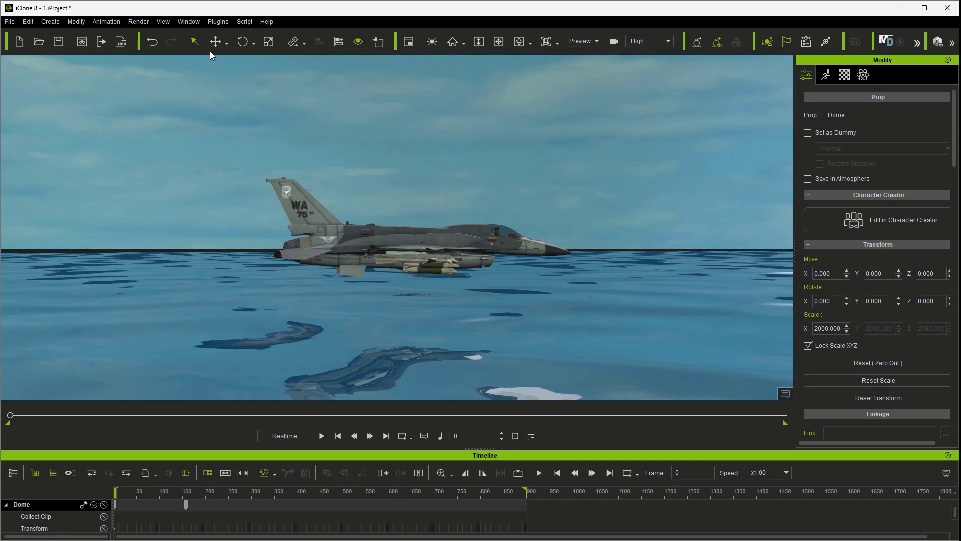
pyautogui.click(216, 40)
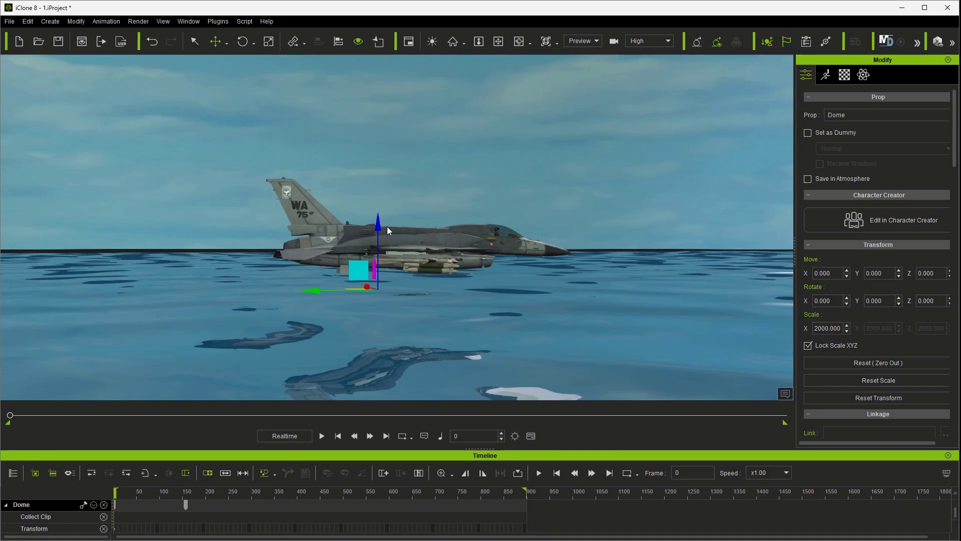
pyautogui.moveTo(378, 226); pyautogui.dragTo(375, 282)
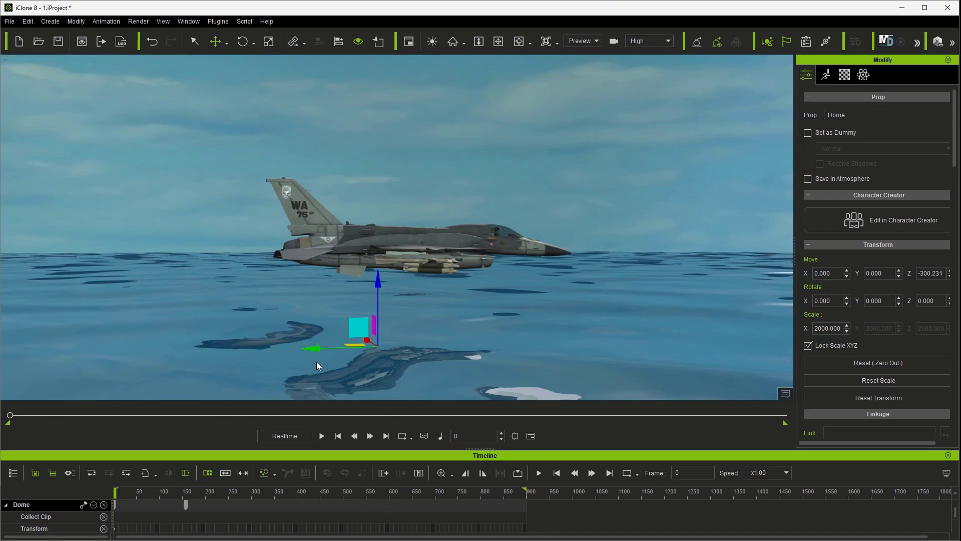
pyautogui.moveTo(311, 350); pyautogui.dragTo(784, 366)
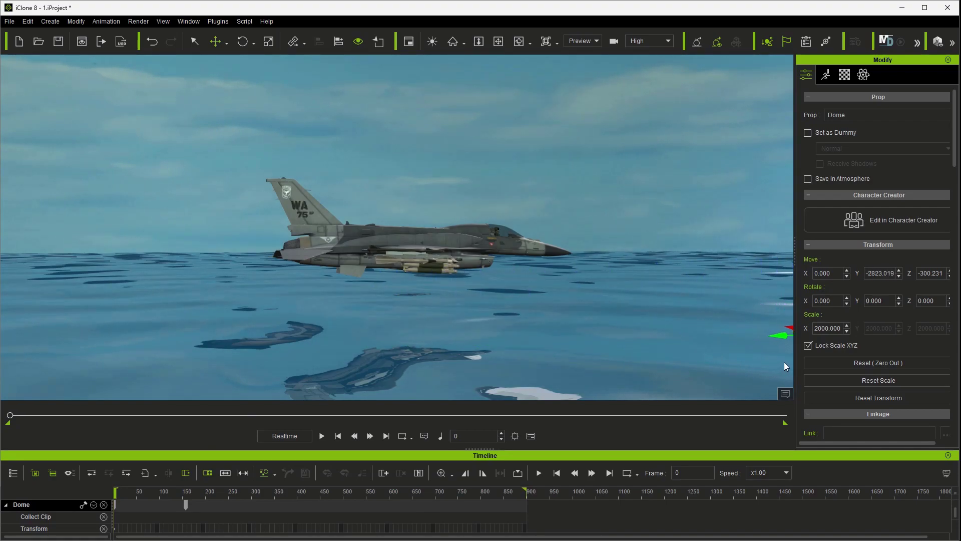
# At frame 900, move the dome along Y to about 4251 and preview the sky motion from the start.
pyautogui.click(386, 435)
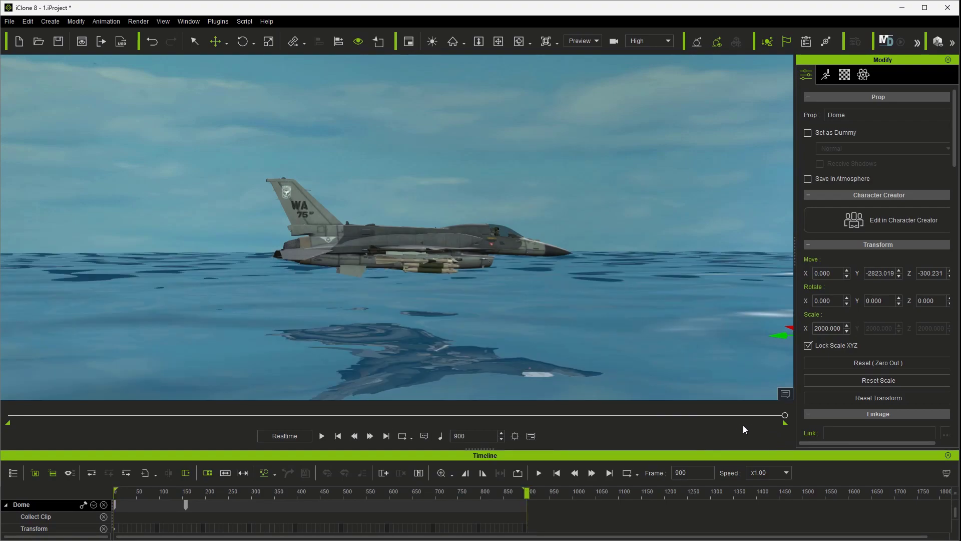
pyautogui.moveTo(774, 334); pyautogui.dragTo(0, 334)
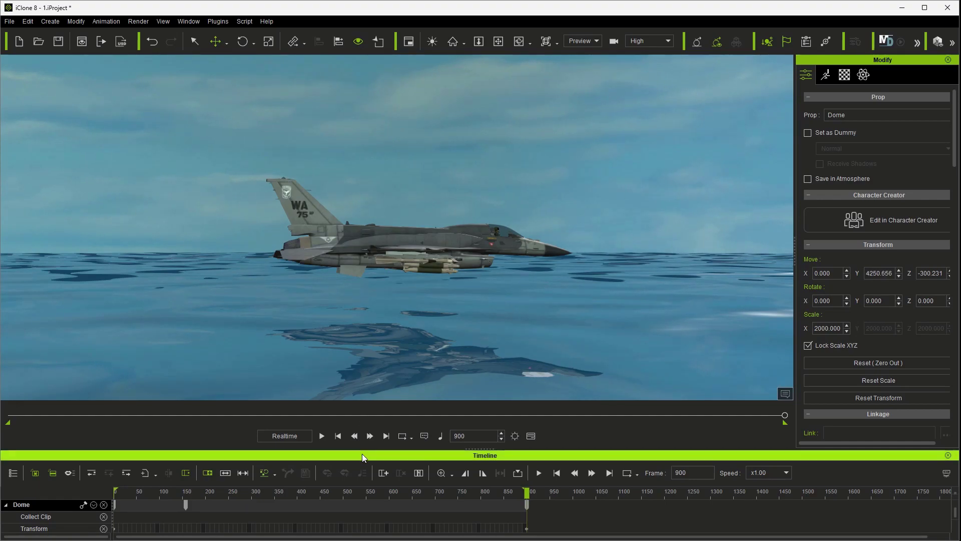
pyautogui.click(332, 439)
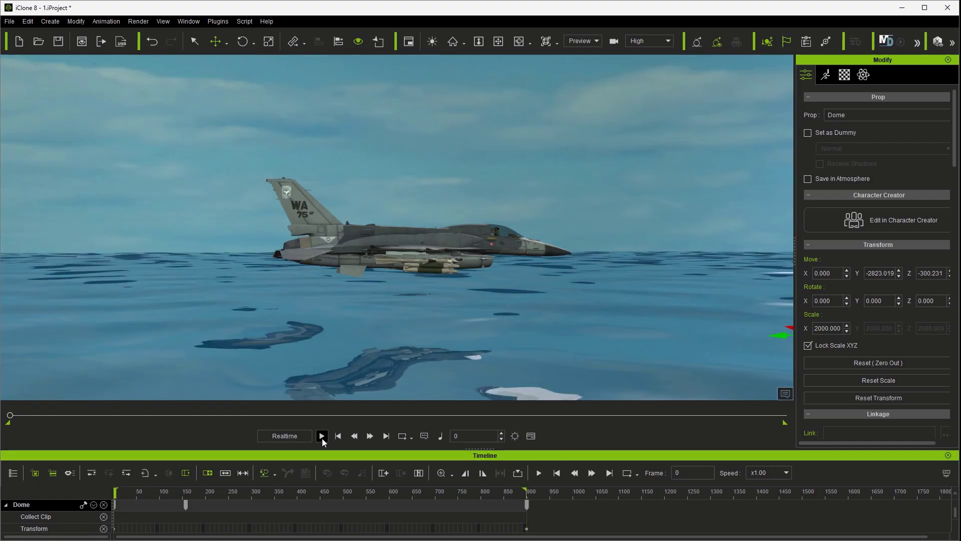
pyautogui.click(322, 438)
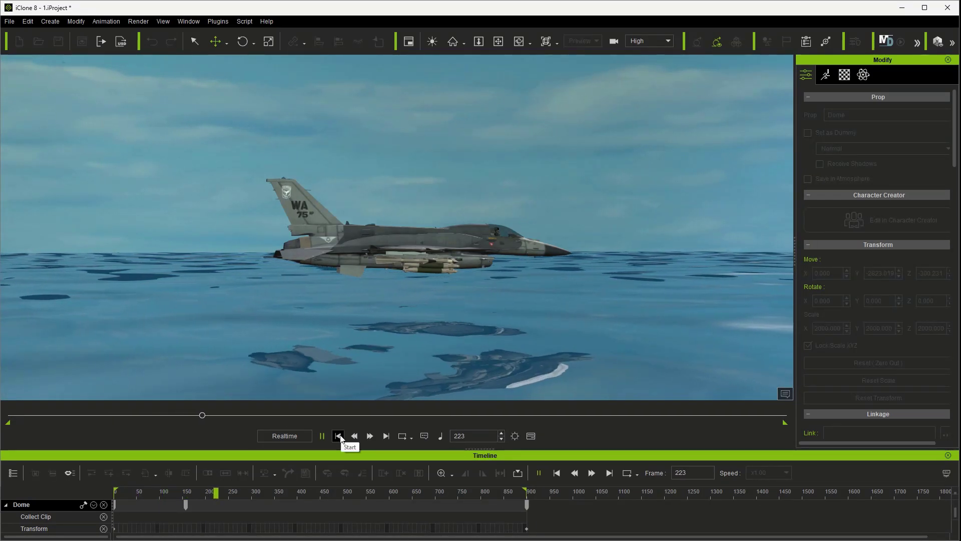
pyautogui.click(339, 437)
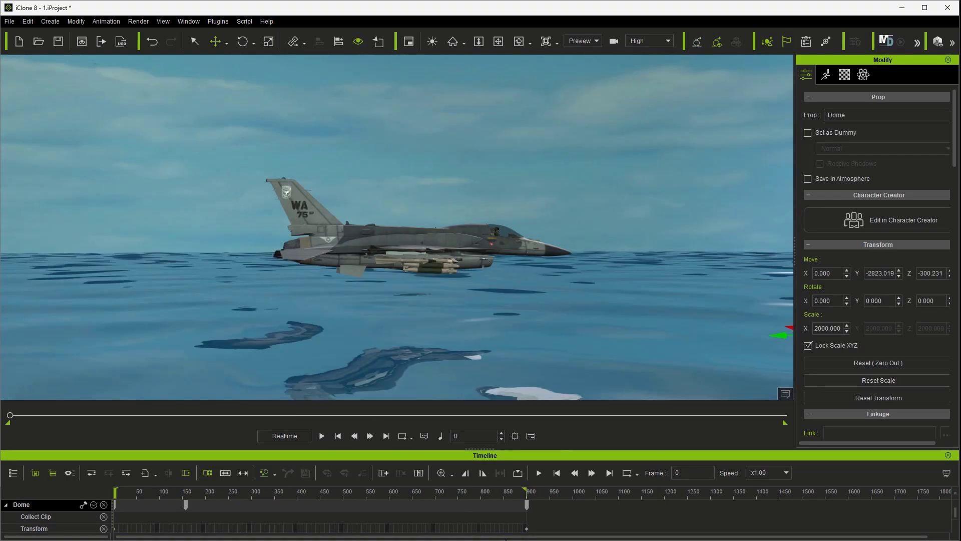
# Apply the Linear transition curve to the dome's end transform key and replay the motion from the start.
pyautogui.click(526, 529)
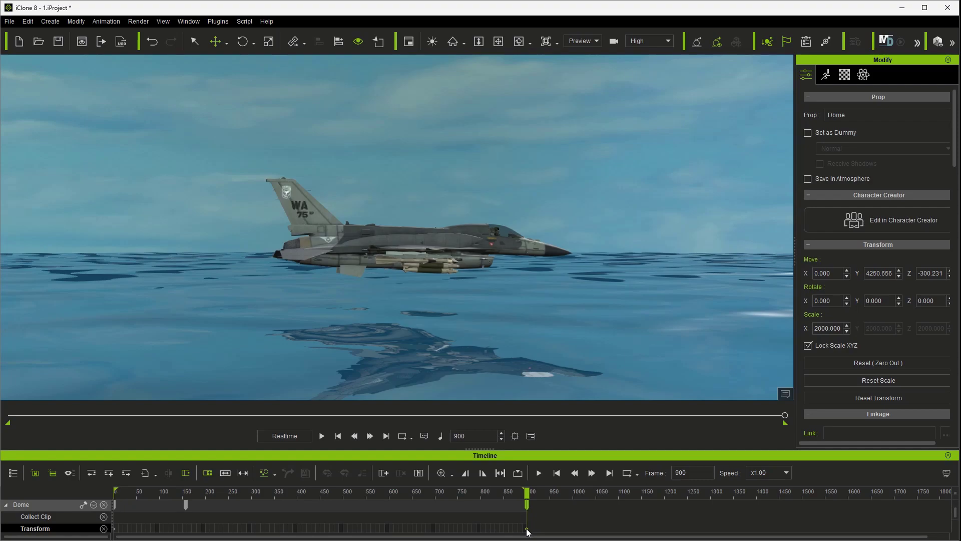
pyautogui.rightClick(527, 528)
pyautogui.click(570, 496)
pyautogui.click(371, 388)
pyautogui.press('space')
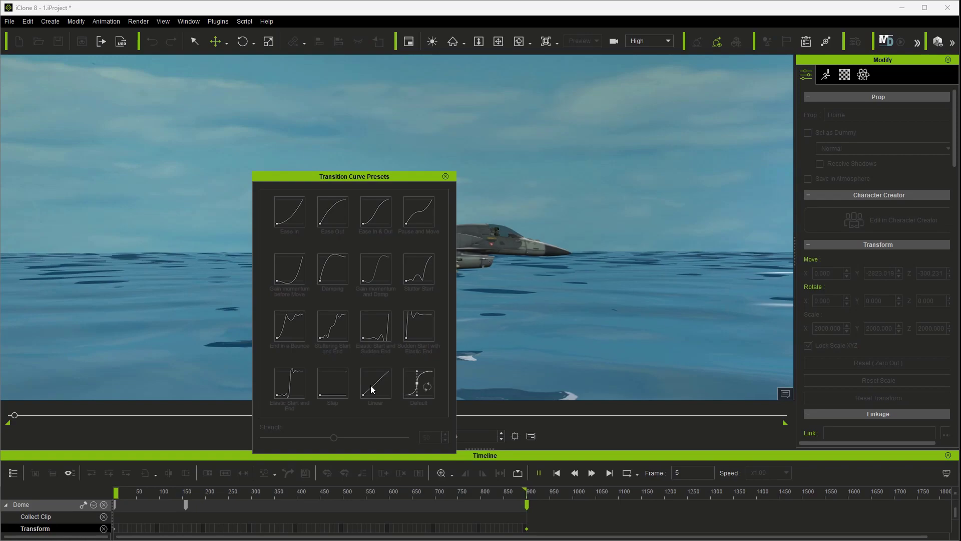
pyautogui.click(445, 177)
pyautogui.click(338, 436)
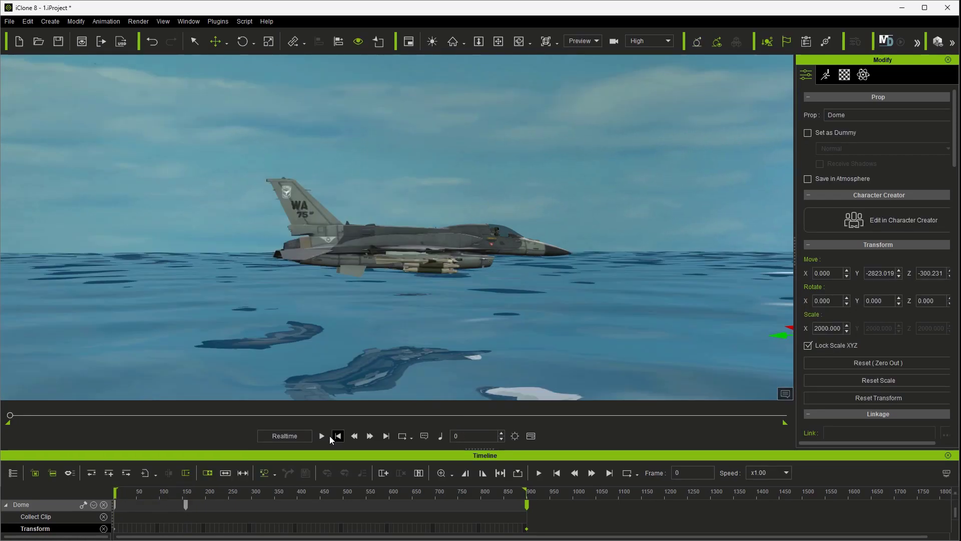
pyautogui.click(321, 436)
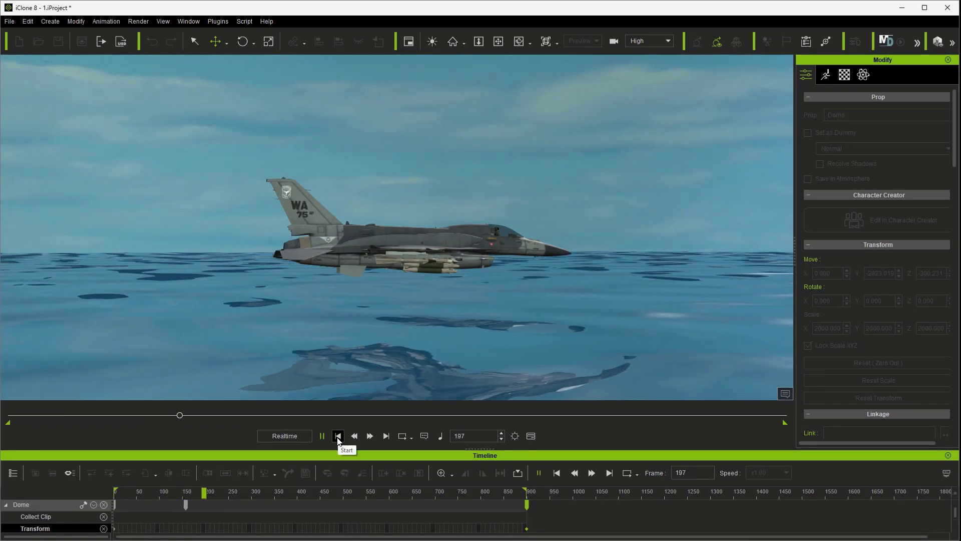
pyautogui.click(337, 437)
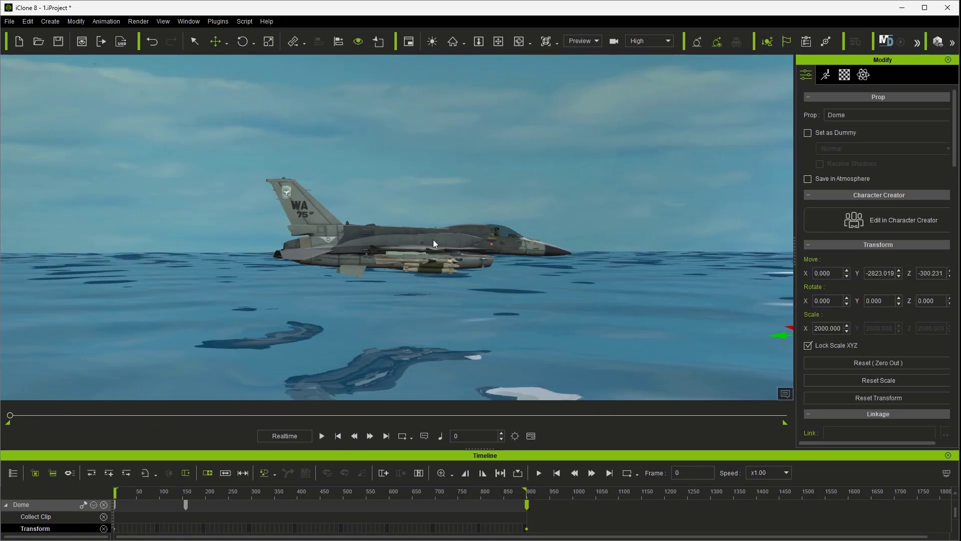
# Raise the jet above the water to about 242 along Z and preview the flight.
pyautogui.click(434, 239)
pyautogui.moveTo(376, 225); pyautogui.dragTo(376, 181)
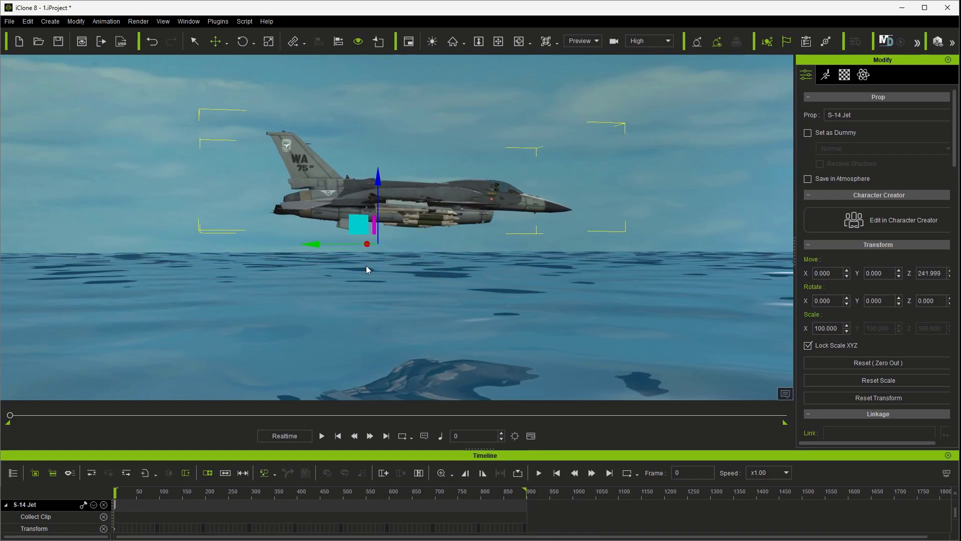
pyautogui.click(322, 436)
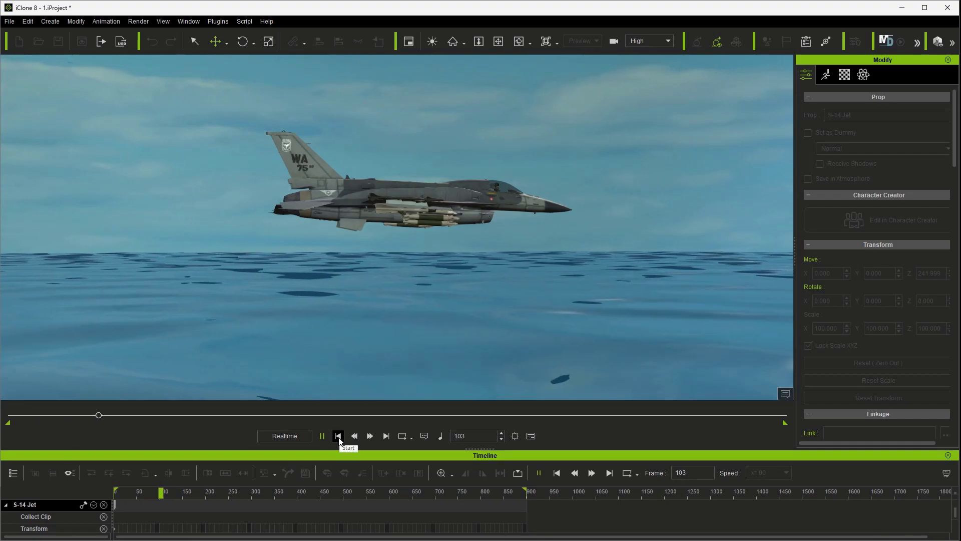
pyautogui.click(339, 436)
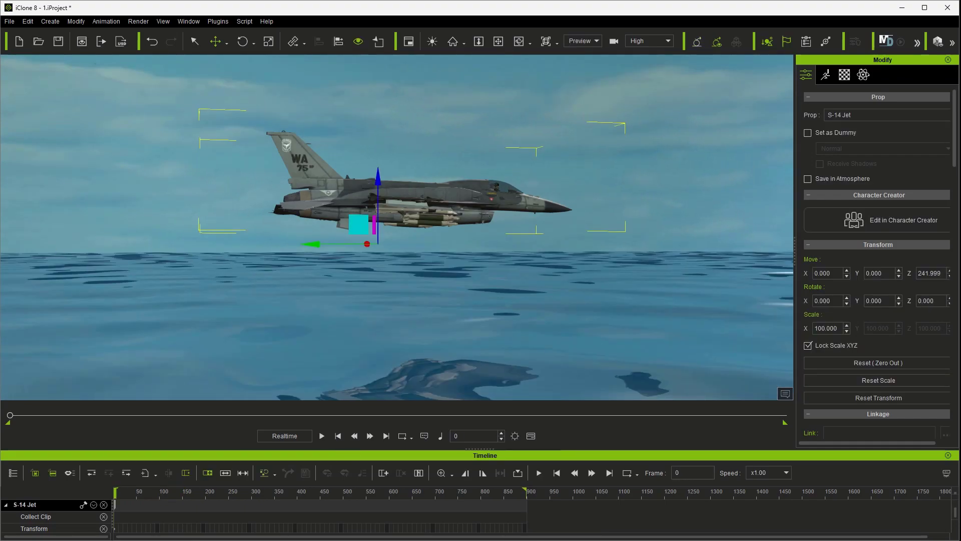
# Duplicate the jet together with its pilot, offsetting the copy slightly behind the original along Y.
pyautogui.press('Escape')
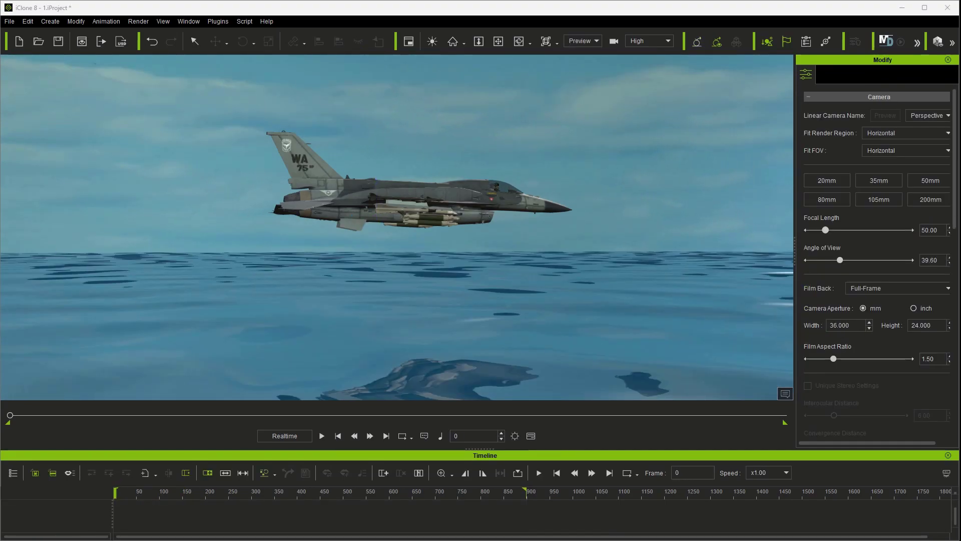
pyautogui.hotkey('ctrl', 'z')
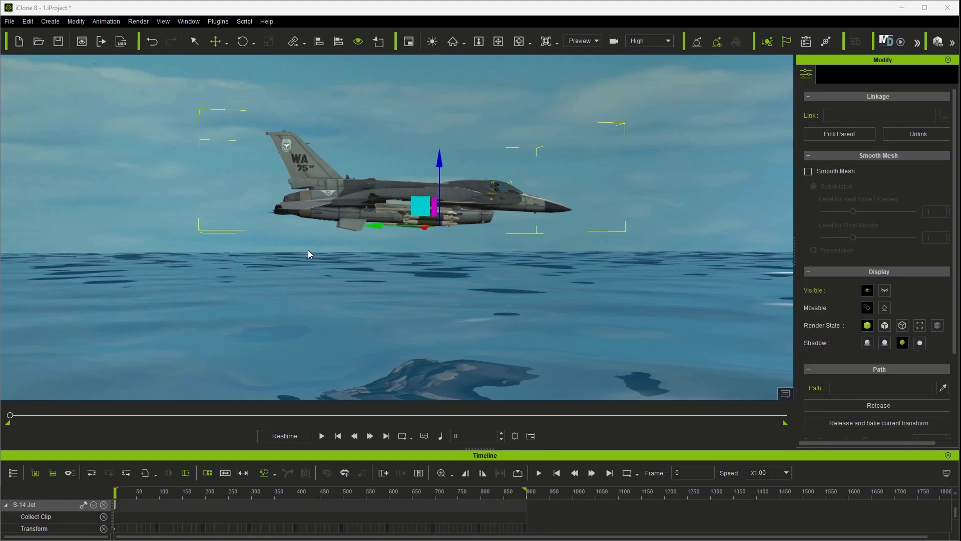
pyautogui.keyDown('ctrl'); pyautogui.moveTo(379, 225); pyautogui.dragTo(326, 233); pyautogui.keyUp('ctrl')
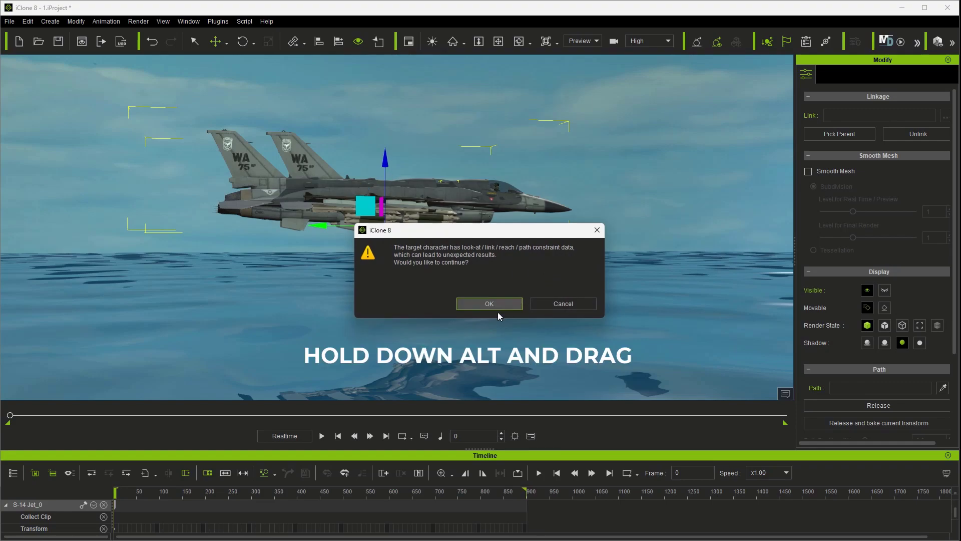
pyautogui.click(485, 305)
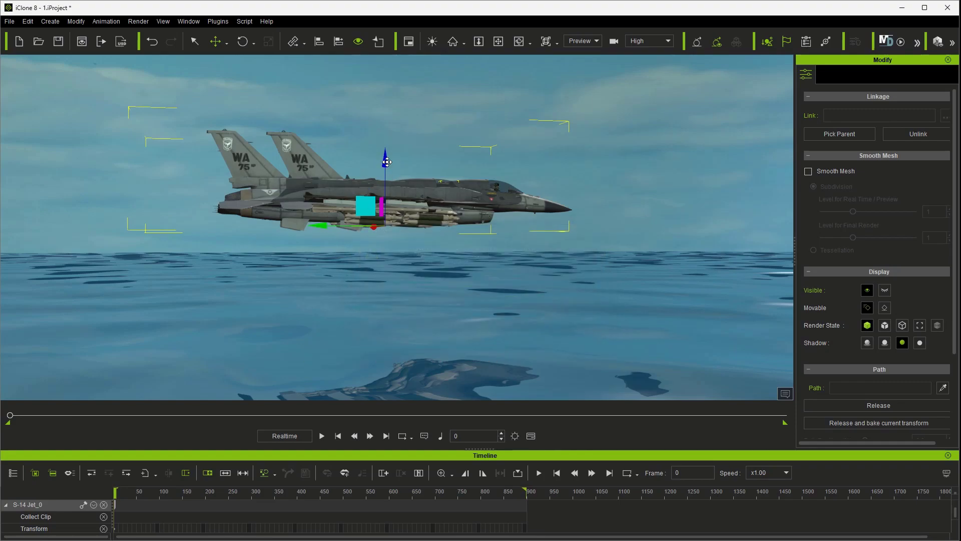
# Position the duplicated jet and pilot higher and farther from the camera than the original jet.
pyautogui.moveTo(385, 163); pyautogui.dragTo(385, 104)
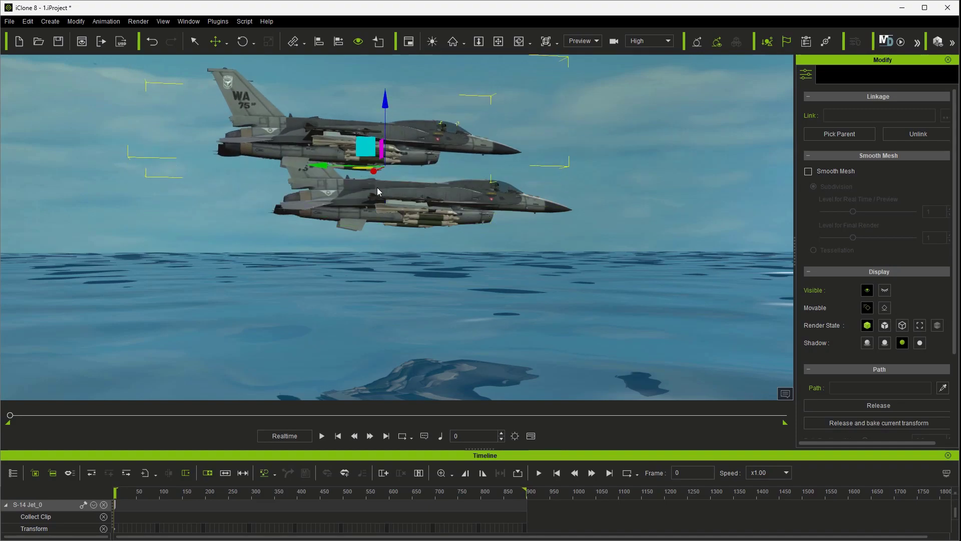
pyautogui.moveTo(371, 172); pyautogui.dragTo(336, 186)
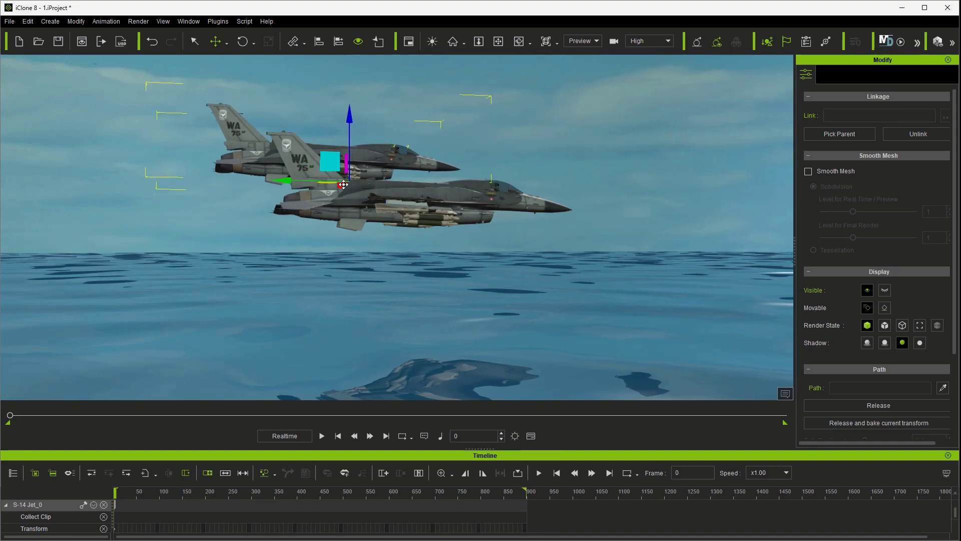
pyautogui.moveTo(351, 122); pyautogui.dragTo(351, 101)
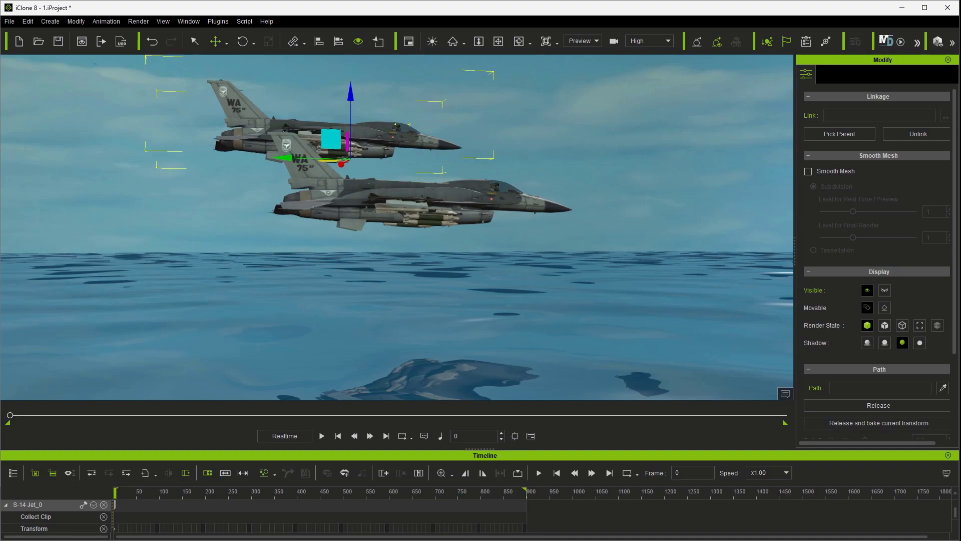
# Link each pilot to its own jet with Pick Parent so the two move together.
pyautogui.click(397, 126)
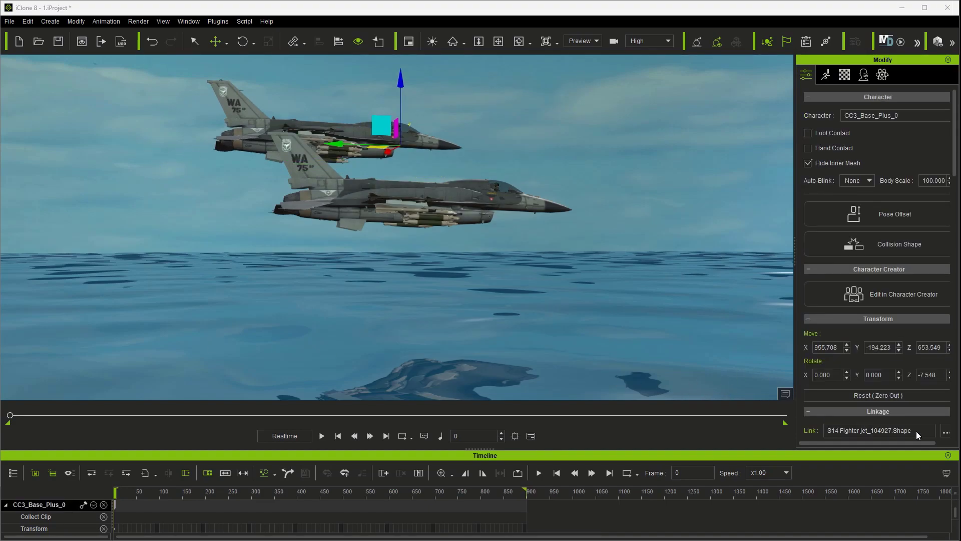
pyautogui.scroll(-3, 851, 417)
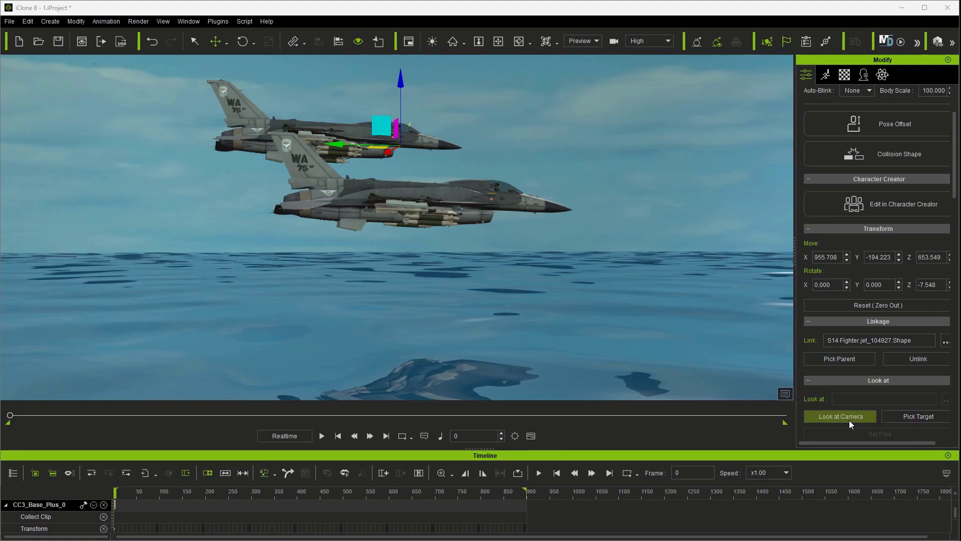
pyautogui.click(828, 359)
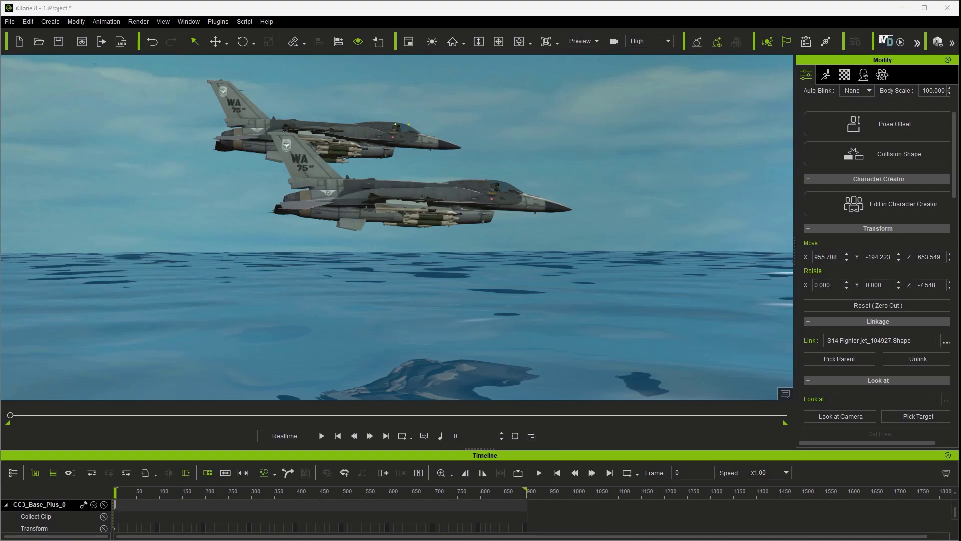
pyautogui.click(496, 186)
pyautogui.click(835, 359)
# At frame 98, key the rear jet slightly farther back, at about 422 along Y.
pyautogui.click(159, 495)
pyautogui.click(344, 148)
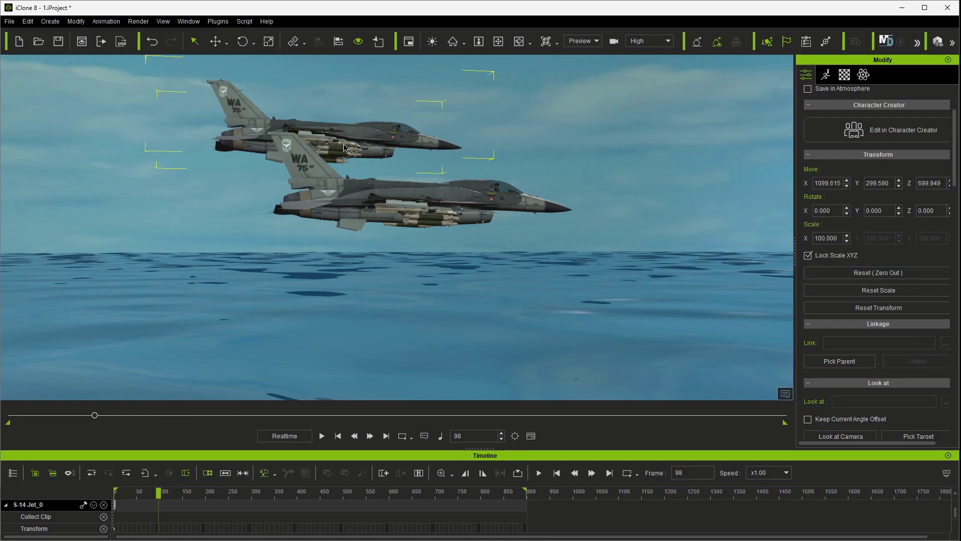
pyautogui.press('w')
pyautogui.moveTo(233, 171); pyautogui.dragTo(212, 172)
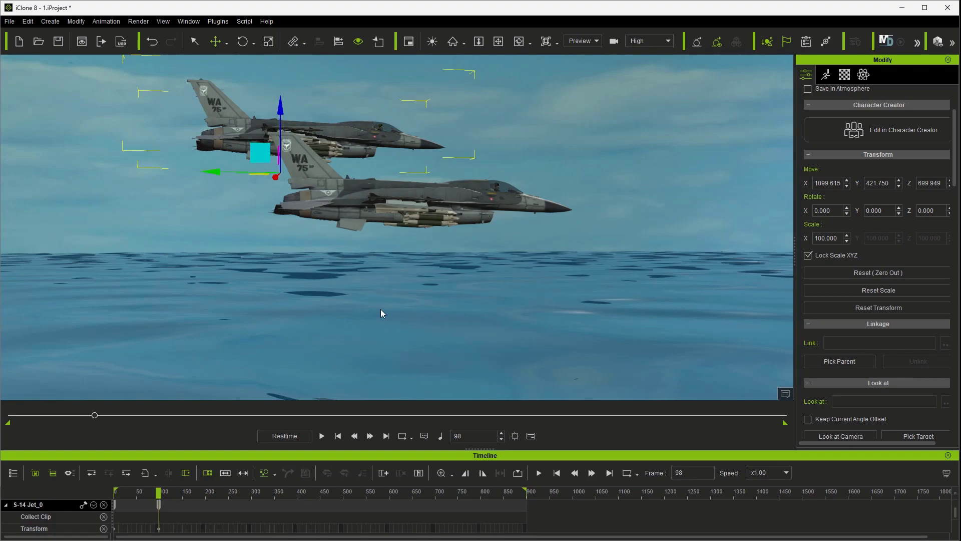
# At frame 235, lower the front jet toward the water to about 109 along Z.
pyautogui.click(221, 500)
pyautogui.click(409, 218)
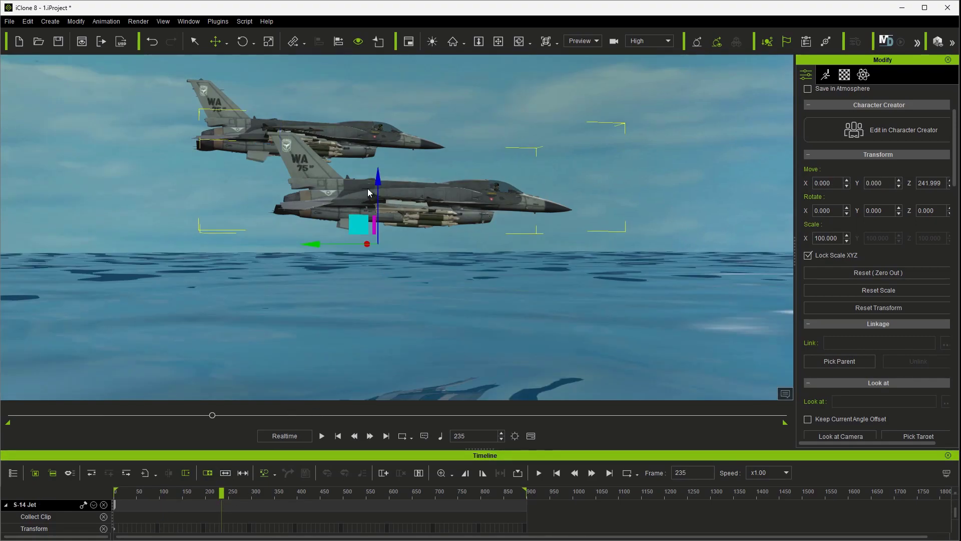
pyautogui.moveTo(375, 179); pyautogui.dragTo(374, 202)
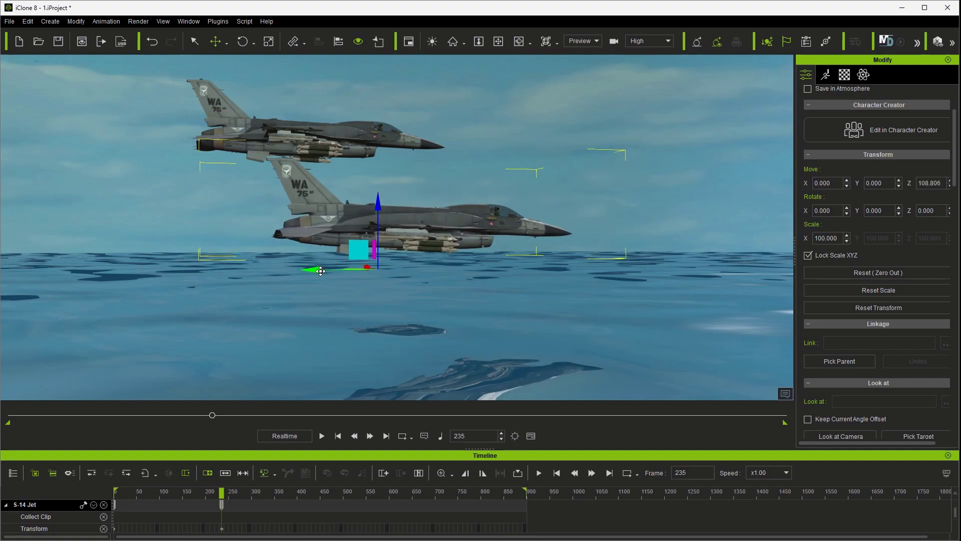
# At frame 347, raise the rear jet to about 780 along Z.
pyautogui.click(273, 497)
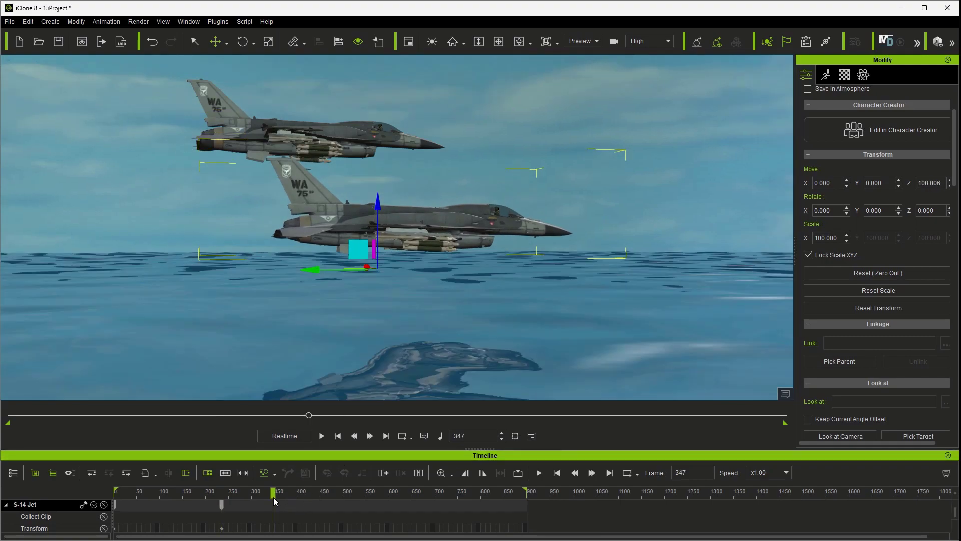
pyautogui.click(333, 141)
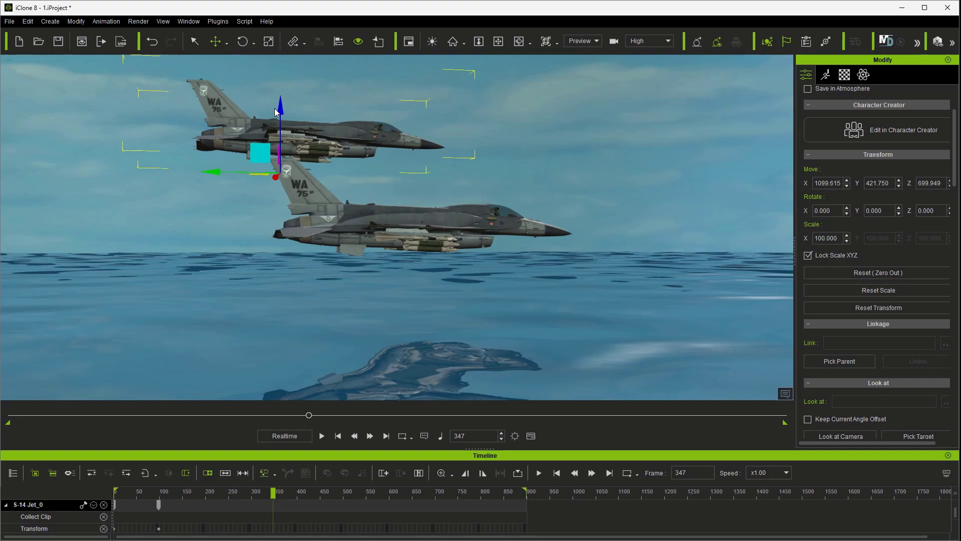
pyautogui.moveTo(274, 113); pyautogui.dragTo(273, 100)
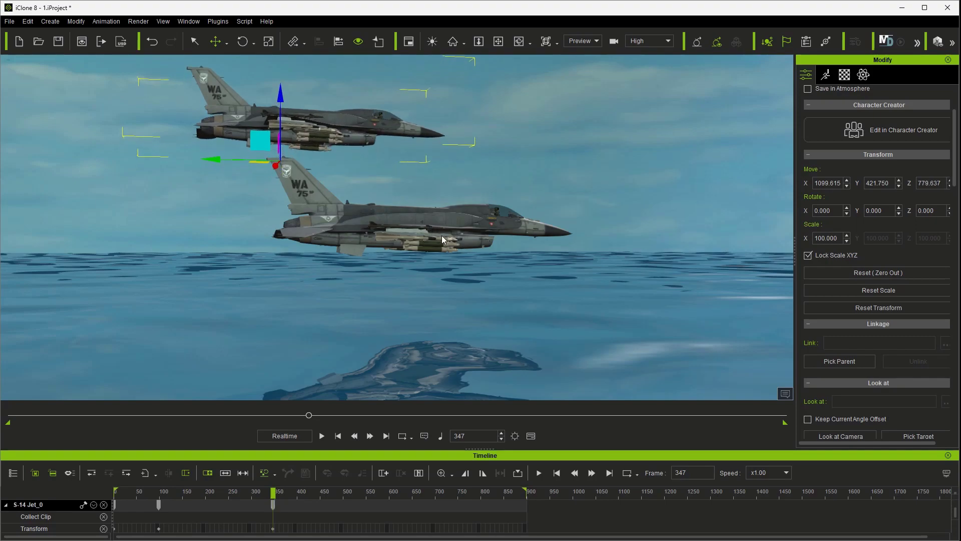
# At frame 509, move the front jet forward to about -132 along Y and raise it to about 136 along Z.
pyautogui.click(347, 496)
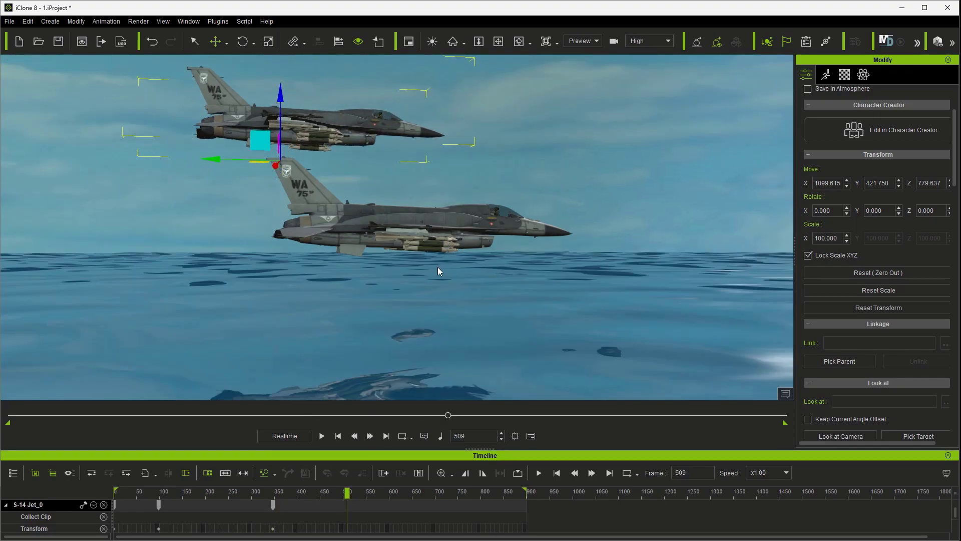
pyautogui.click(410, 218)
pyautogui.moveTo(324, 270); pyautogui.dragTo(395, 264)
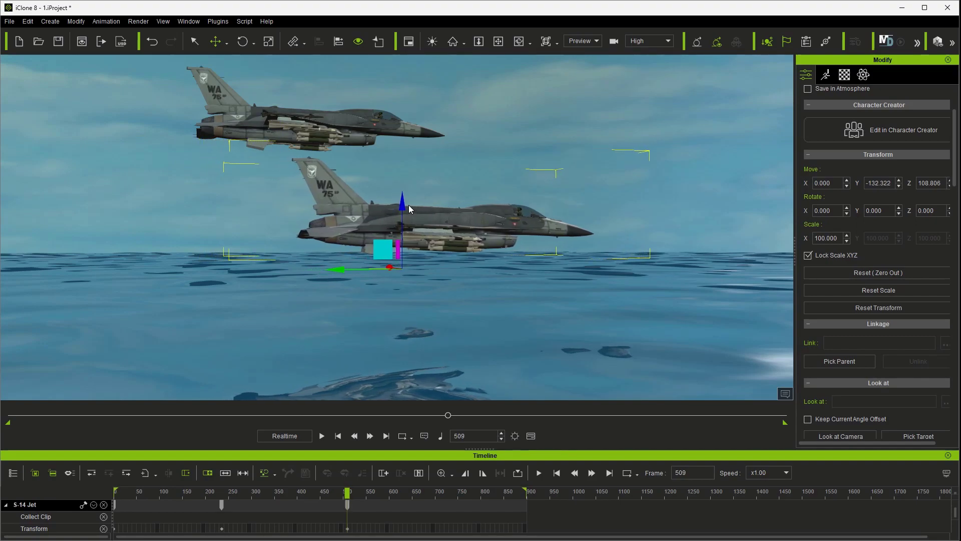
pyautogui.moveTo(403, 204); pyautogui.dragTo(402, 196)
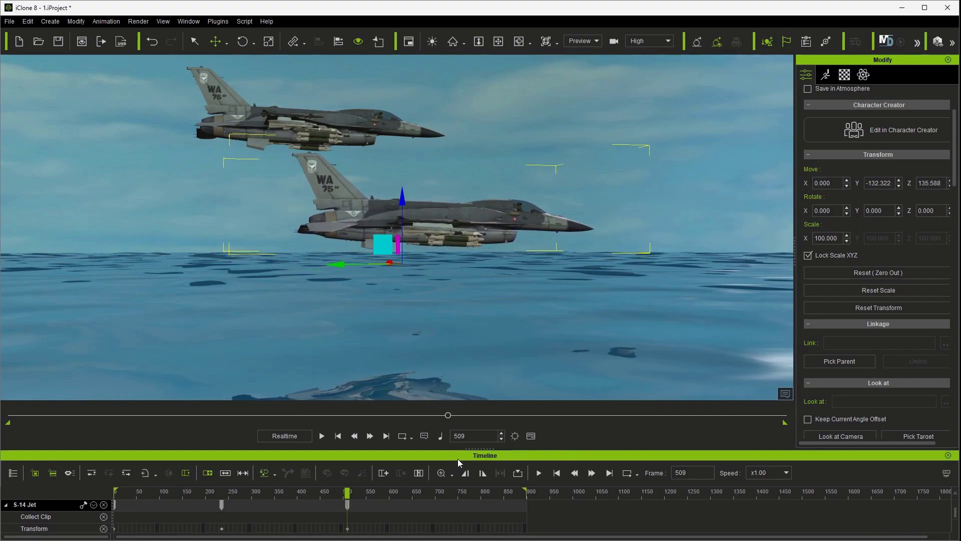
# At frame 673, lower the rear jet to about 661 along Z and shift it slightly back along Y.
pyautogui.click(422, 496)
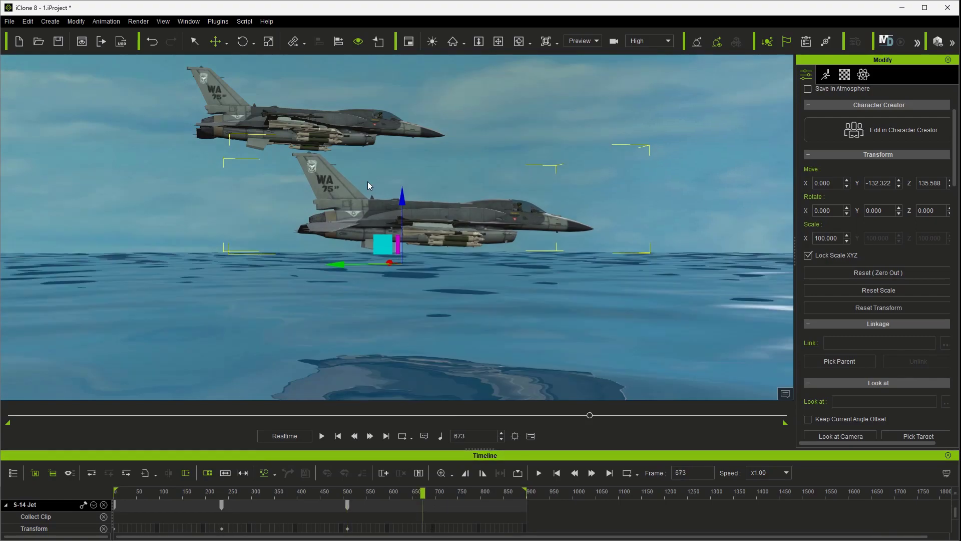
pyautogui.click(356, 127)
pyautogui.moveTo(289, 103); pyautogui.dragTo(288, 113)
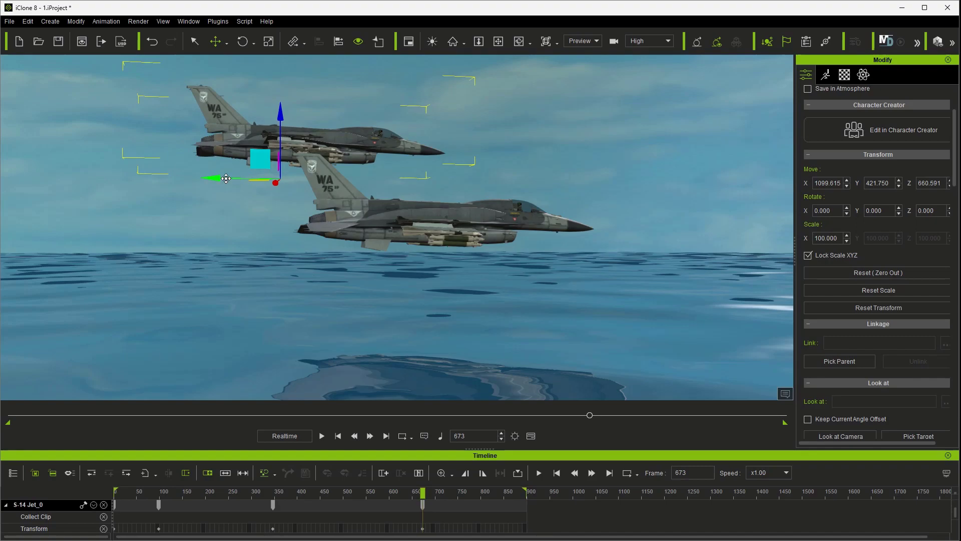
pyautogui.moveTo(241, 179); pyautogui.dragTo(221, 176)
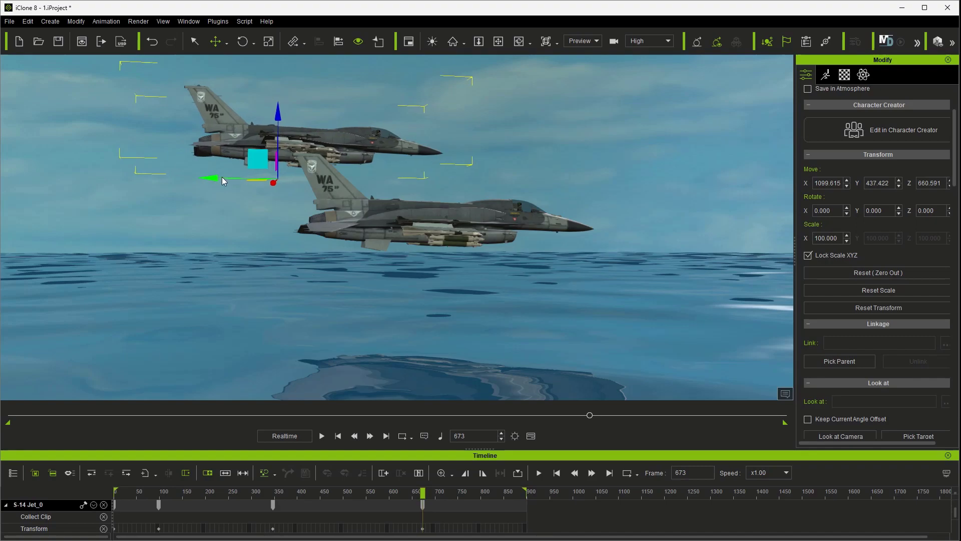
# At frame 754, raise the front jet to about 283 along Z and play the animation from the start.
pyautogui.click(451, 221)
pyautogui.click(460, 508)
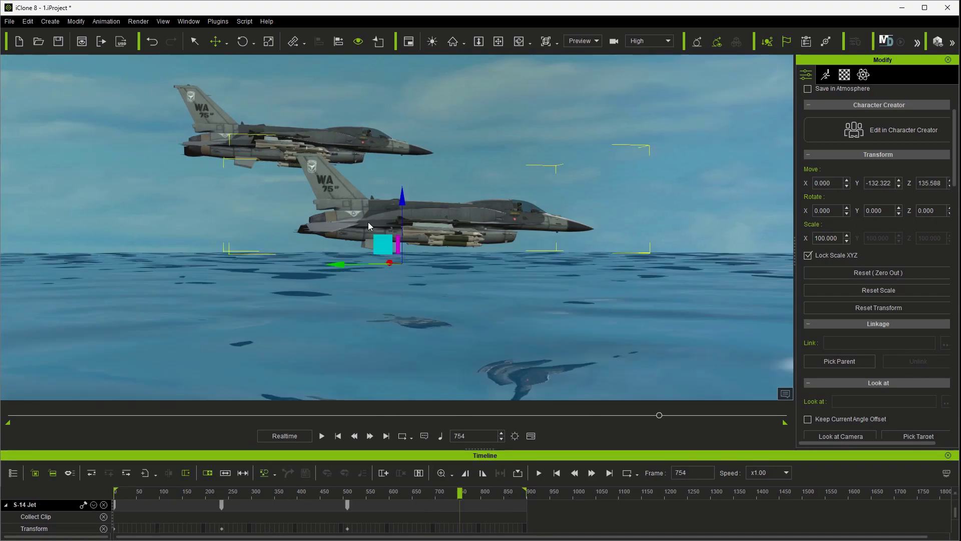
pyautogui.moveTo(402, 197); pyautogui.dragTo(402, 170)
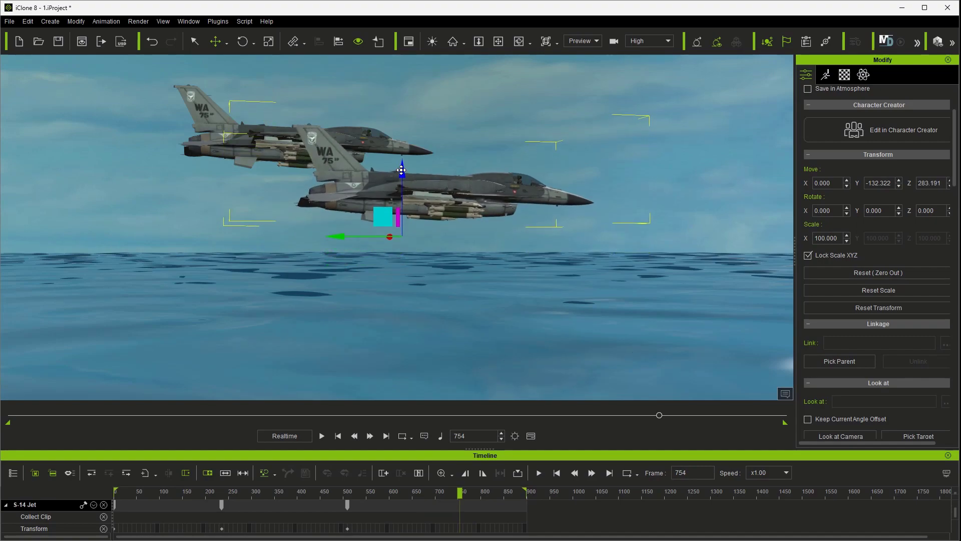
pyautogui.click(338, 438)
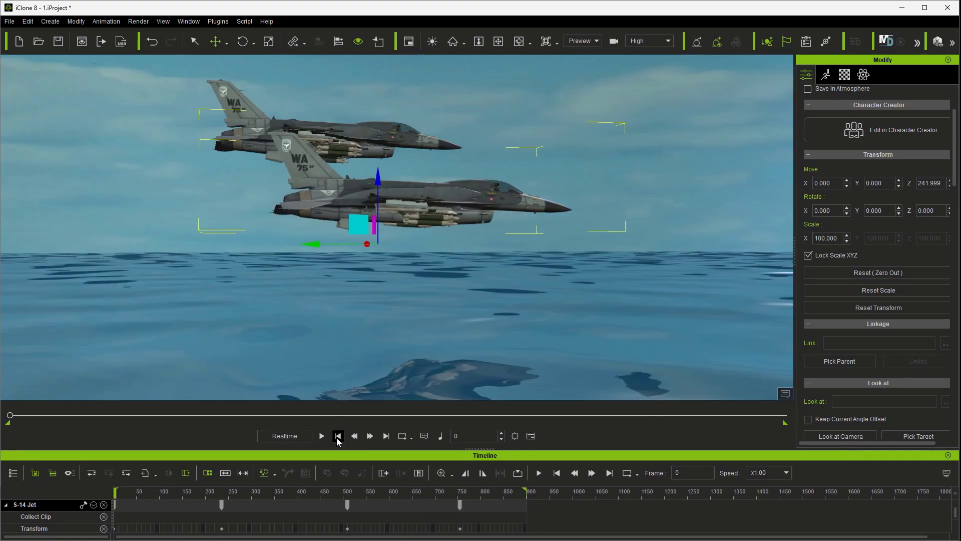
pyautogui.click(321, 436)
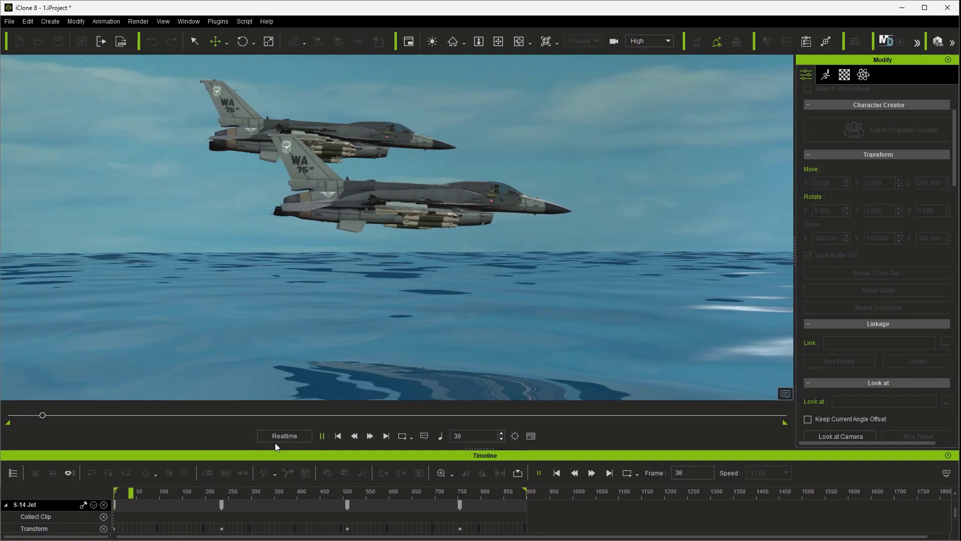